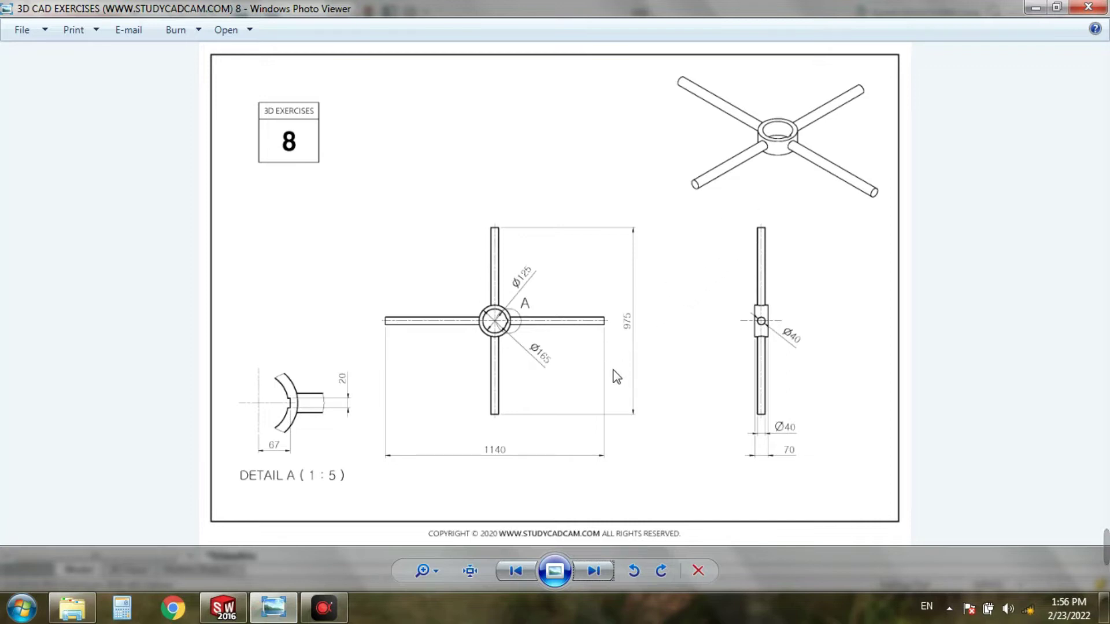
# Examine the ring in the exercise drawing, switch to SOLIDWORKS, and start an extruded boss sketch on the Top Plane
pyautogui.scroll(4, 503, 321)
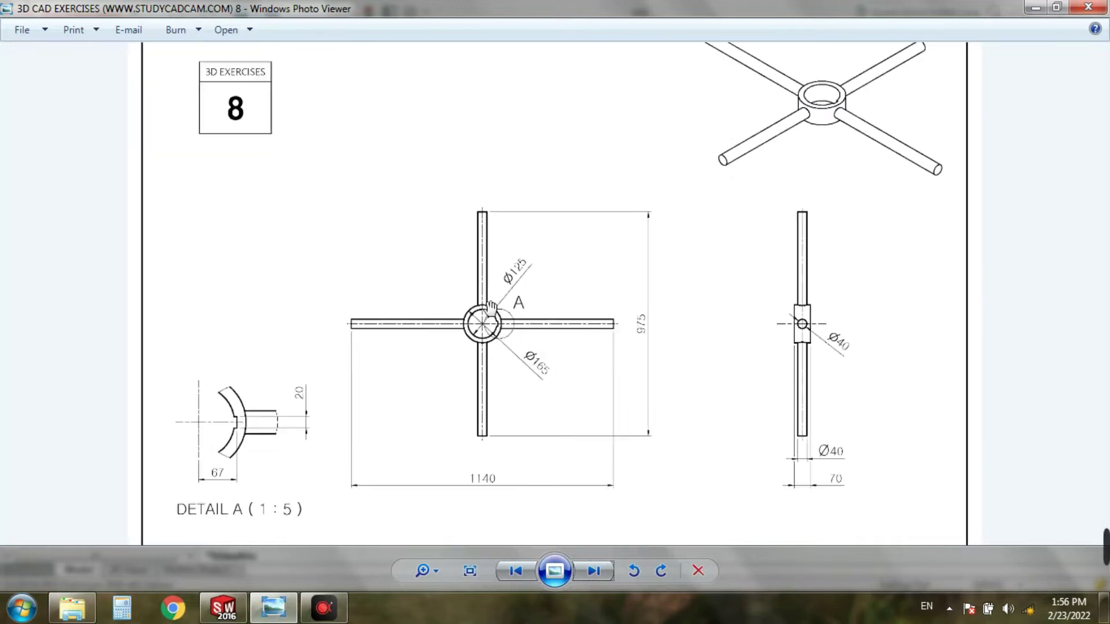
pyautogui.moveTo(737, 377)
pyautogui.mouseDown()
pyautogui.moveTo(495, 377)
pyautogui.moveTo(585, 375)
pyautogui.moveTo(671, 349)
pyautogui.mouseUp()
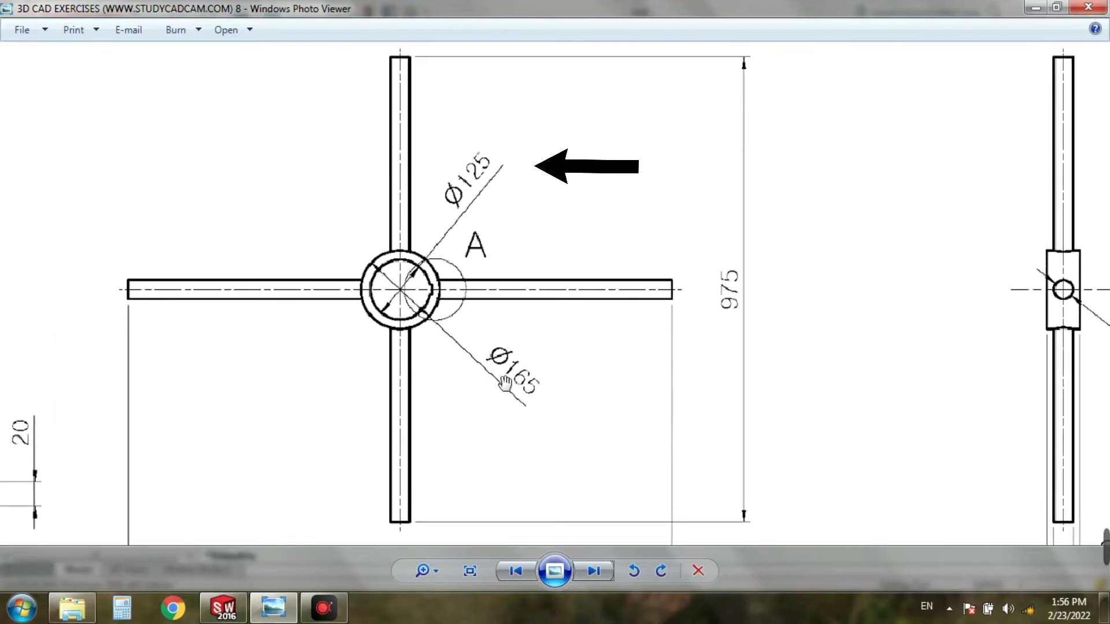
pyautogui.click(268, 622)
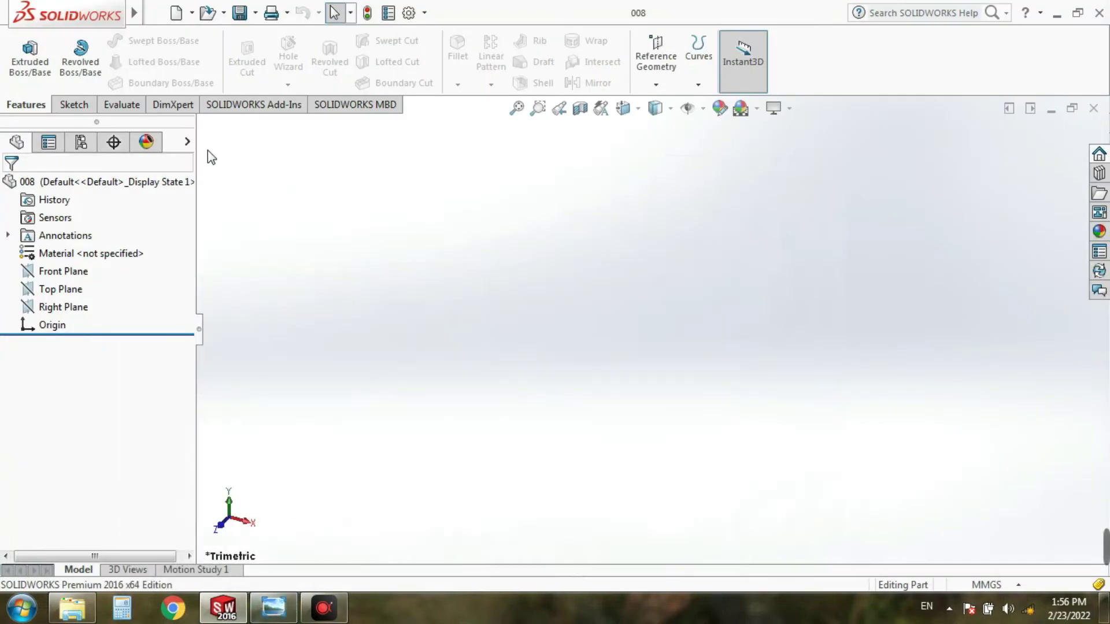
pyautogui.click(30, 58)
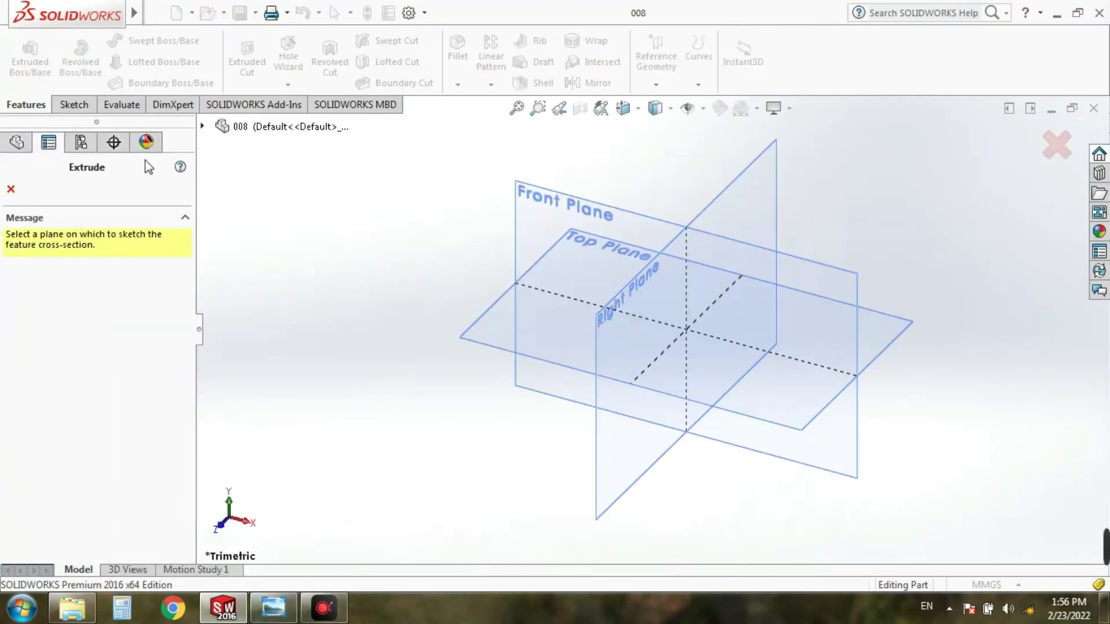
pyautogui.click(784, 393)
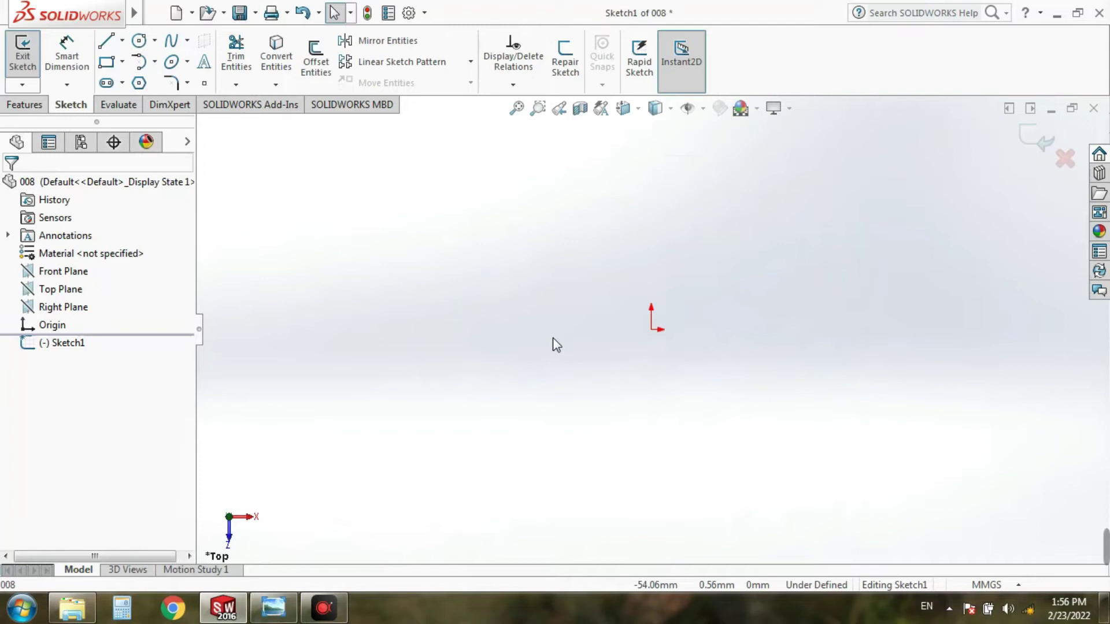
# Sketch two concentric circles centred on the origin, the outer one about 65 mm in diameter
pyautogui.click(138, 41)
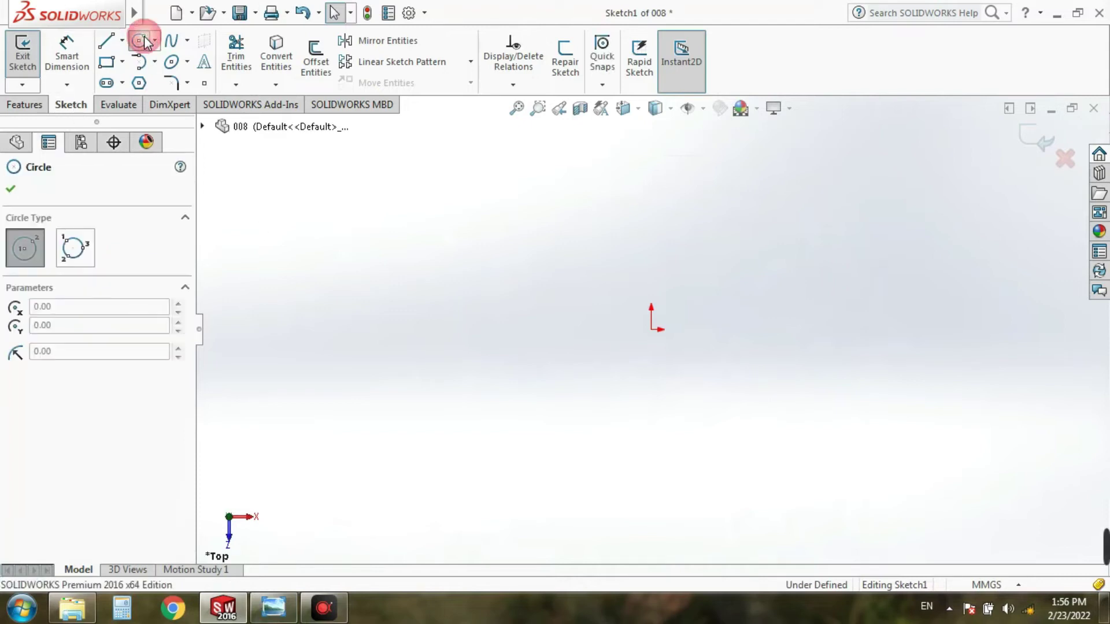
pyautogui.click(651, 329)
pyautogui.click(624, 301)
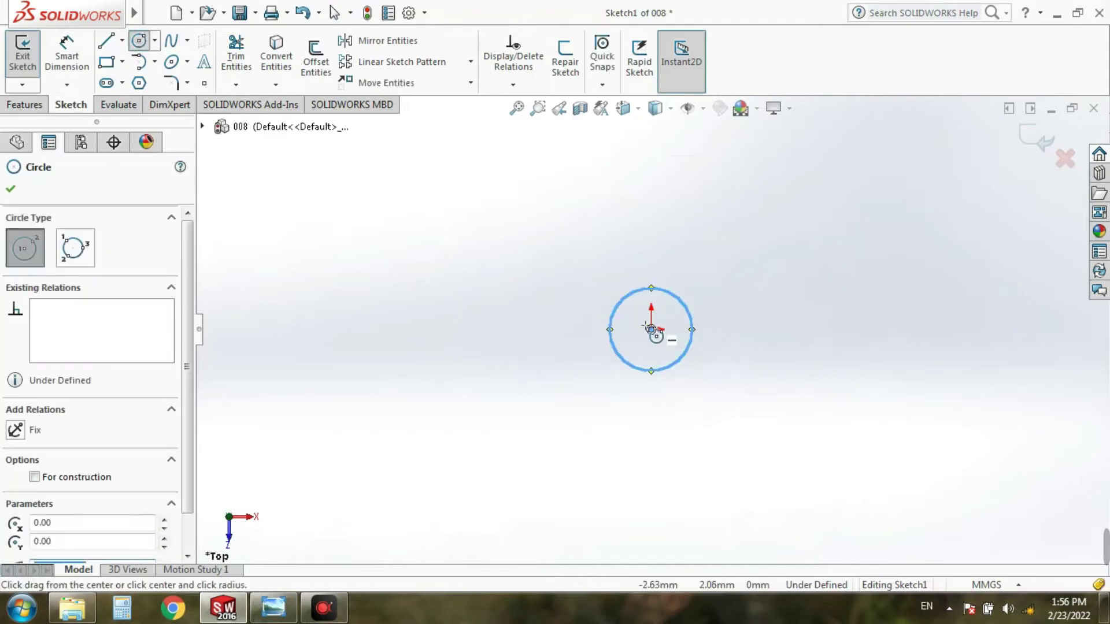
pyautogui.click(651, 330)
pyautogui.click(603, 276)
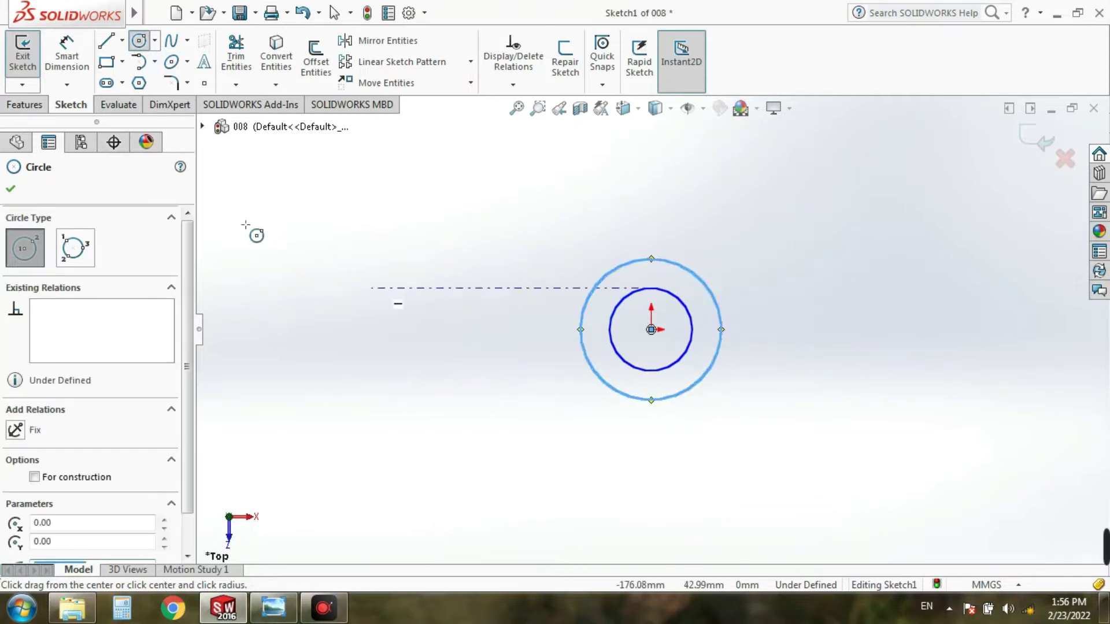
# Check the ring's outer diameter in the exercise drawing and dimension the outer circle to 165 mm diameter
pyautogui.click(56, 53)
pyautogui.click(273, 608)
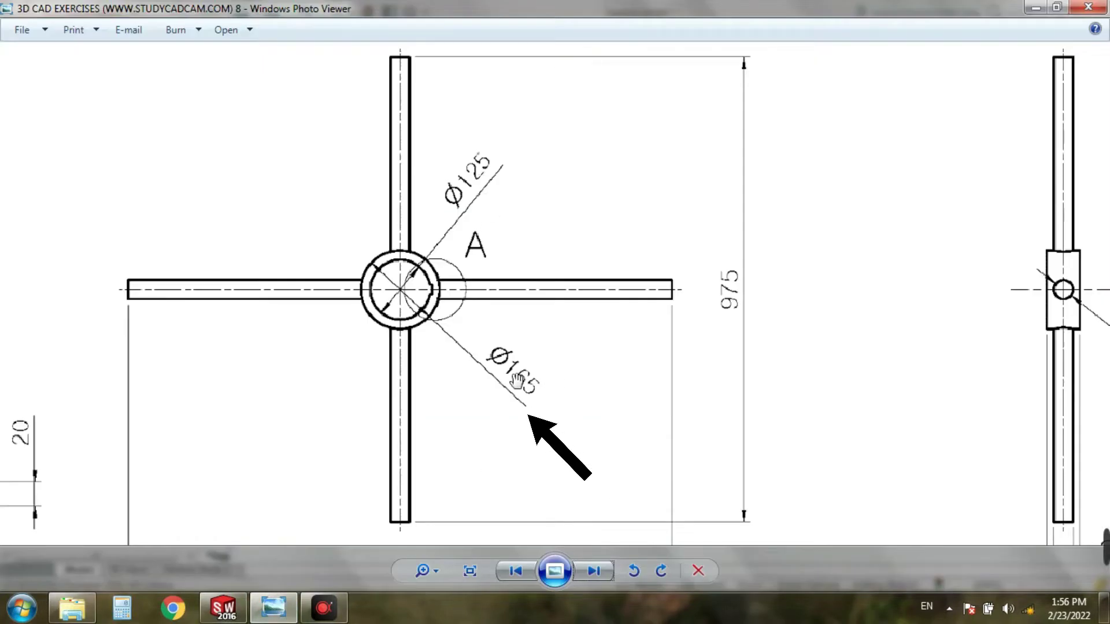
pyautogui.click(288, 619)
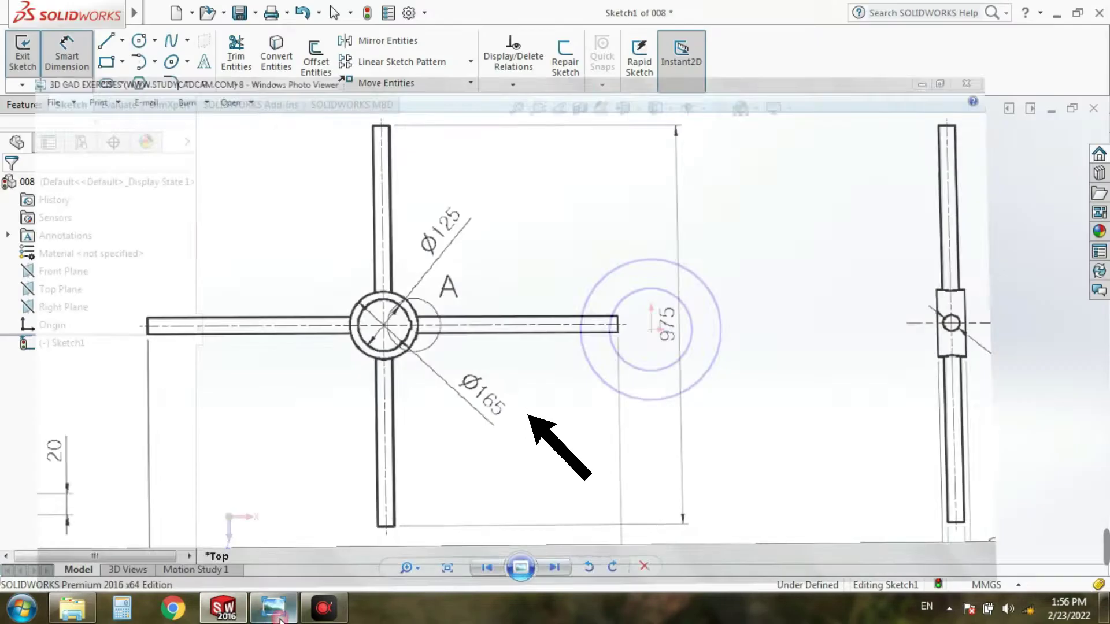
pyautogui.click(599, 294)
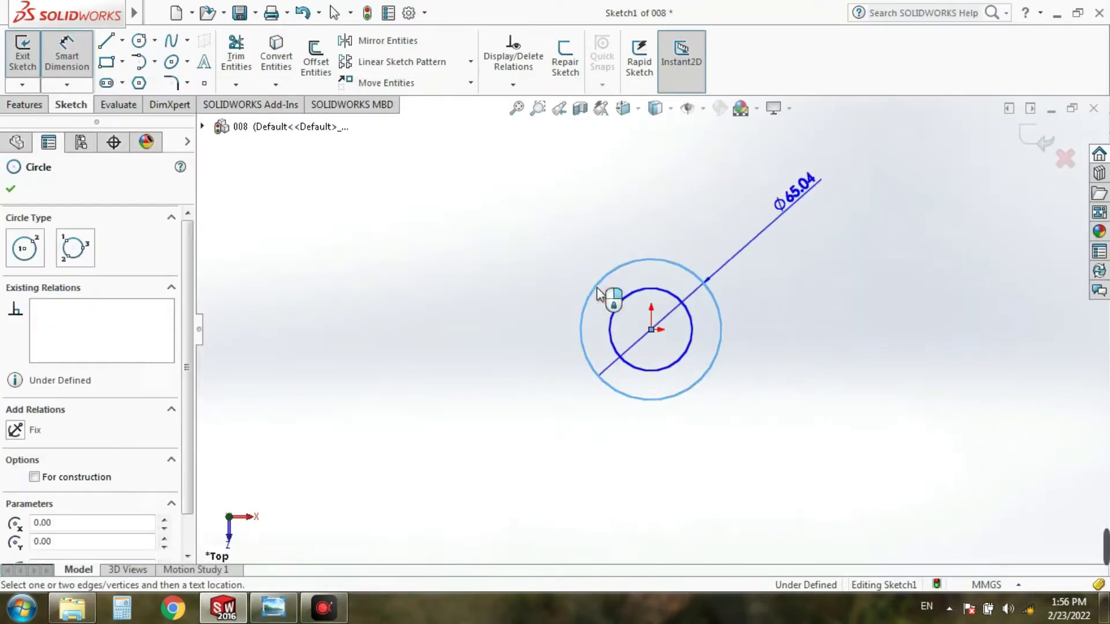
pyautogui.click(819, 188)
pyautogui.write('165')
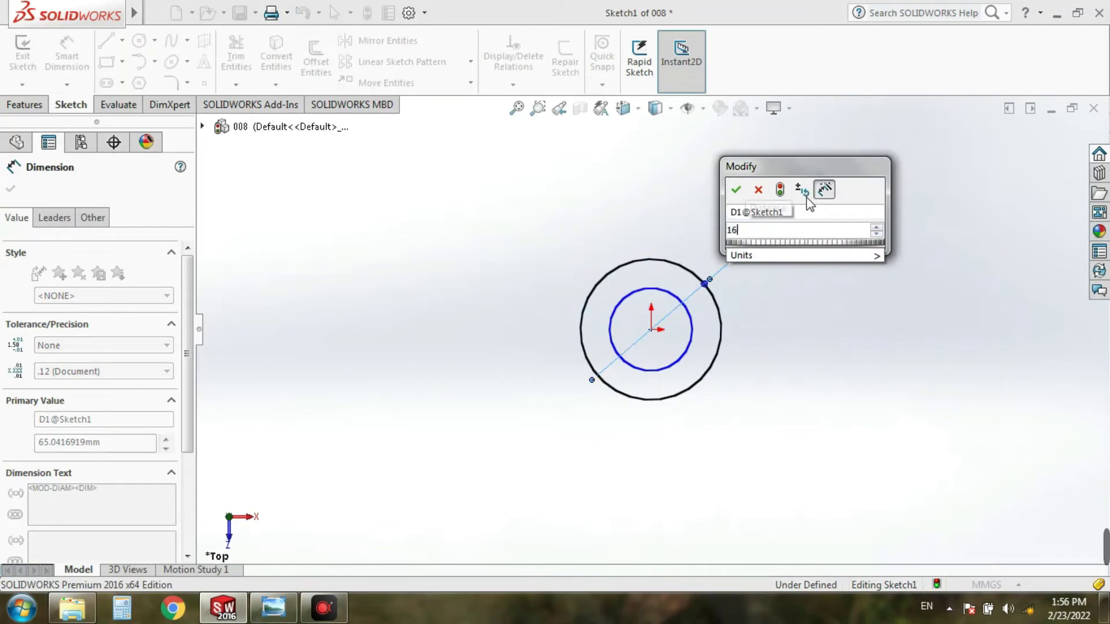
pyautogui.click(733, 191)
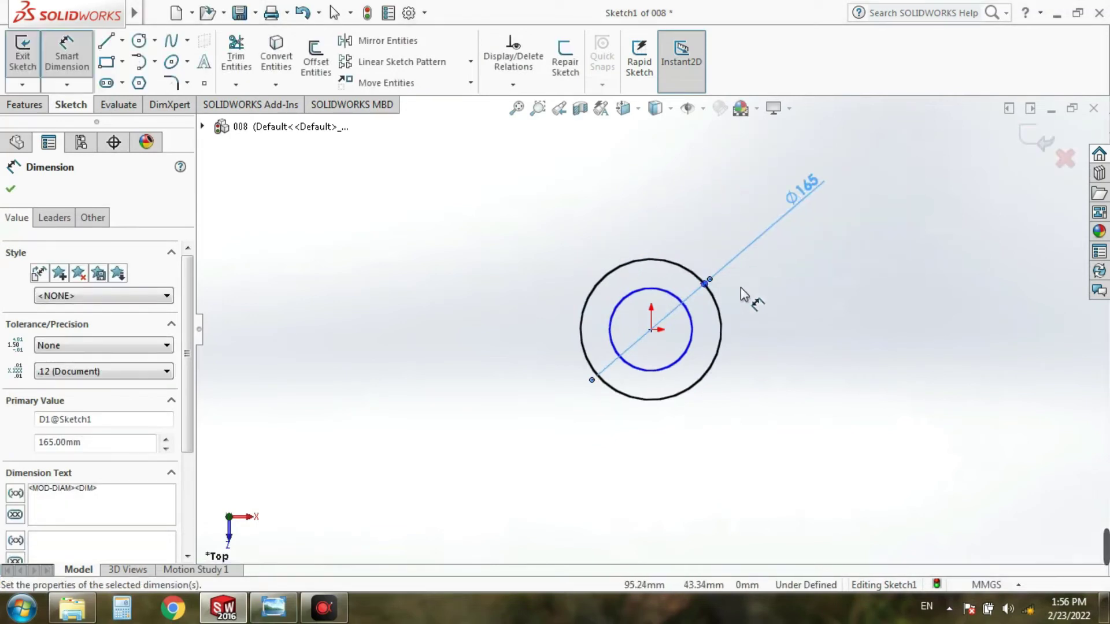
# Dimension the inner circle to 125 mm diameter
pyautogui.click(684, 305)
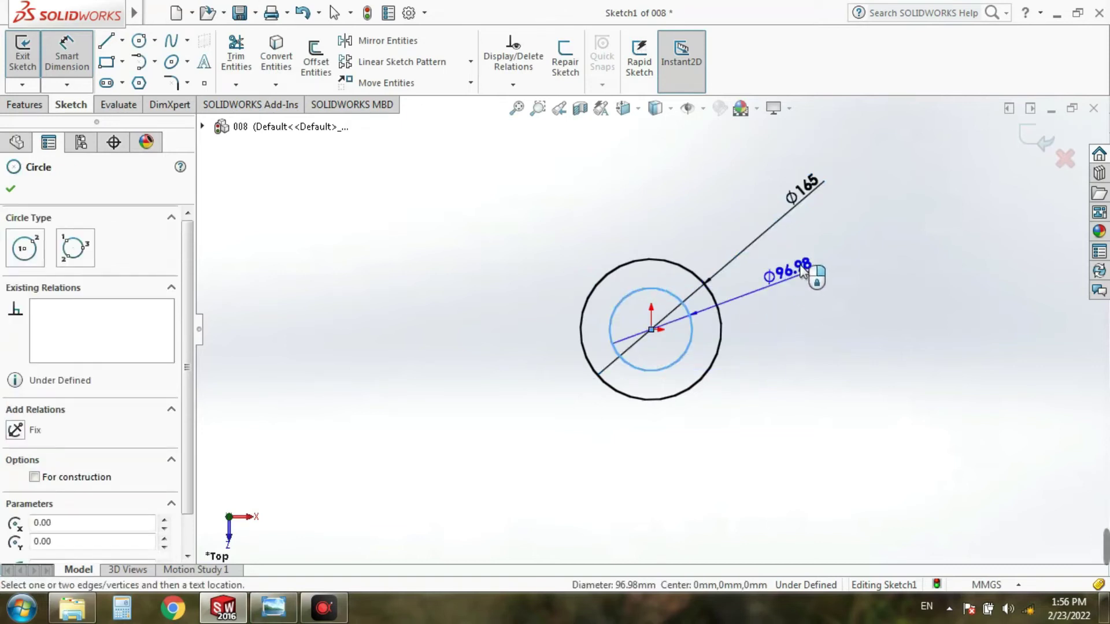
pyautogui.click(804, 258)
pyautogui.write('125')
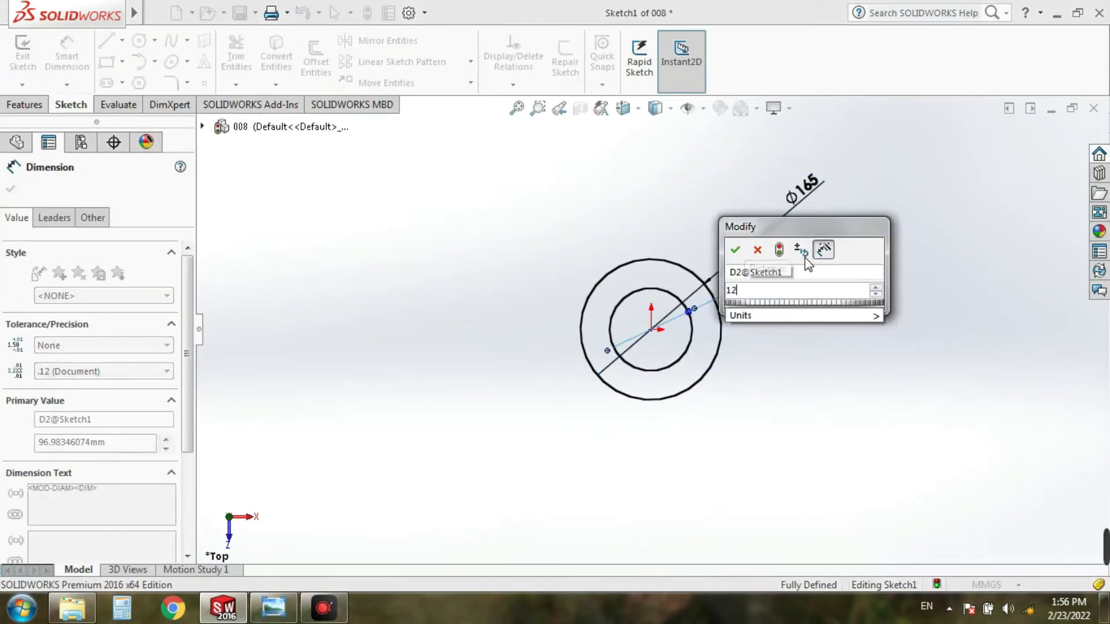
pyautogui.click(735, 250)
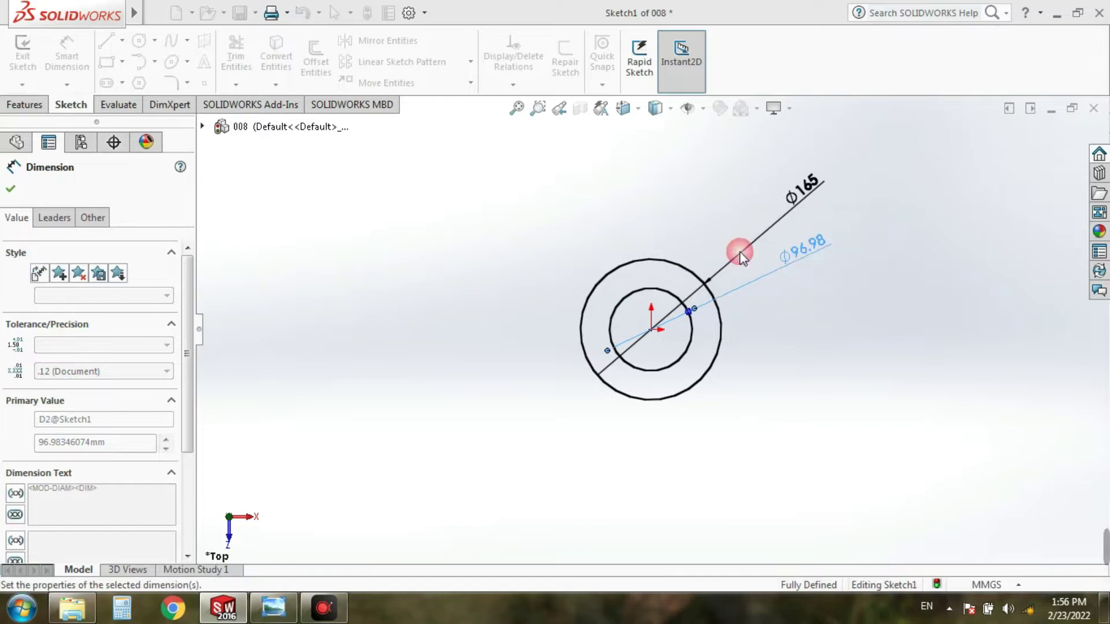
# Move both diameter dimensions inside the circles so the sketch fits the view compactly
pyautogui.click(516, 108)
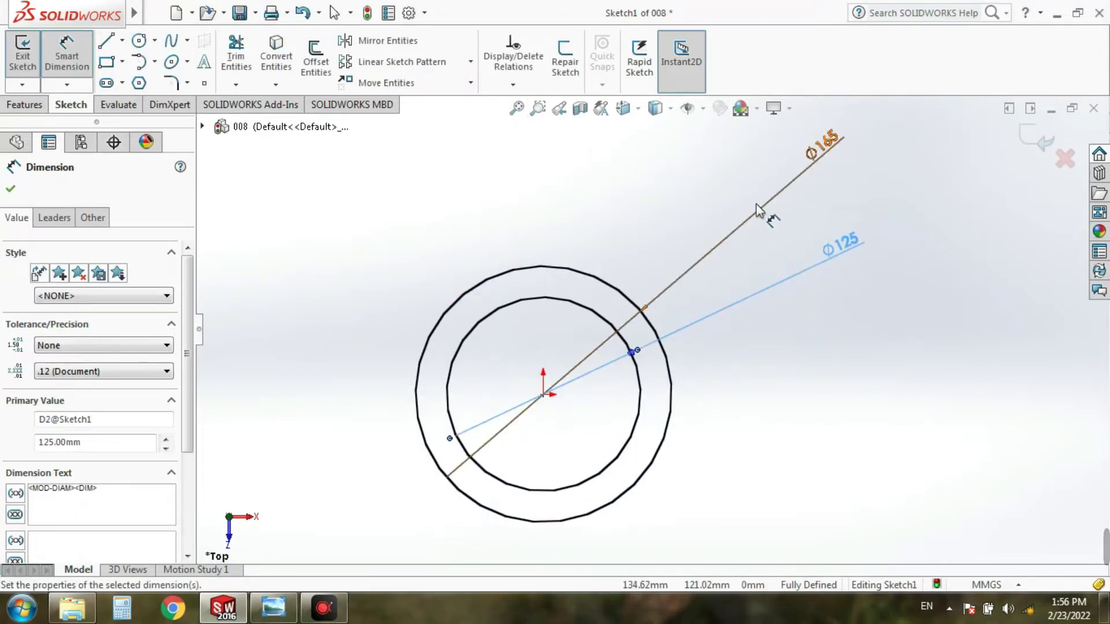
pyautogui.moveTo(820, 155); pyautogui.dragTo(516, 417)
pyautogui.moveTo(838, 249); pyautogui.dragTo(580, 413)
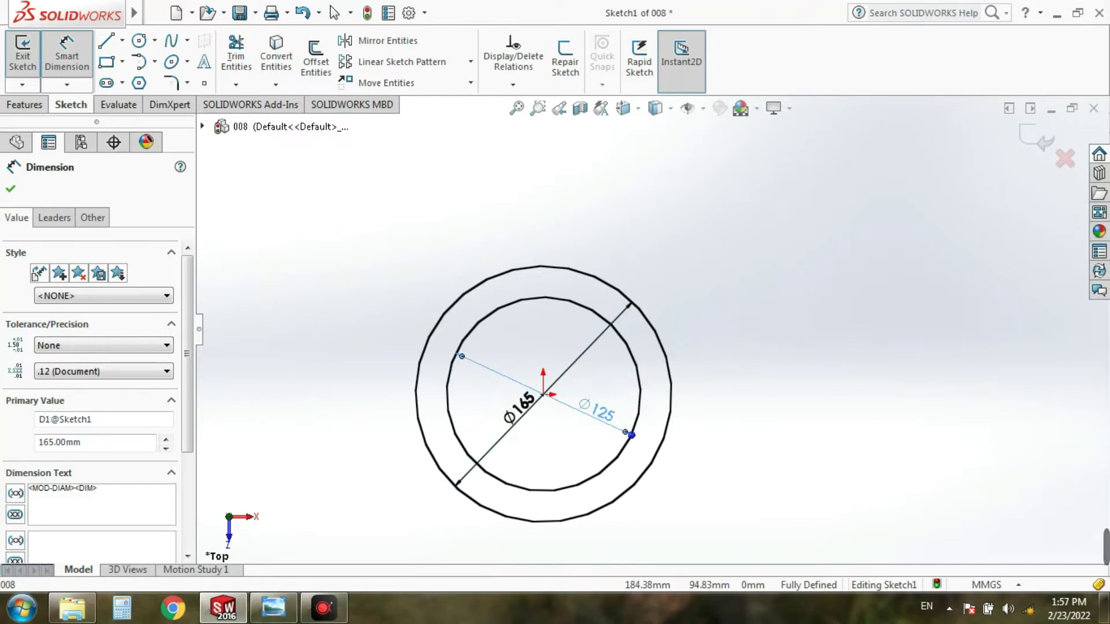
pyautogui.click(869, 362)
pyautogui.click(525, 108)
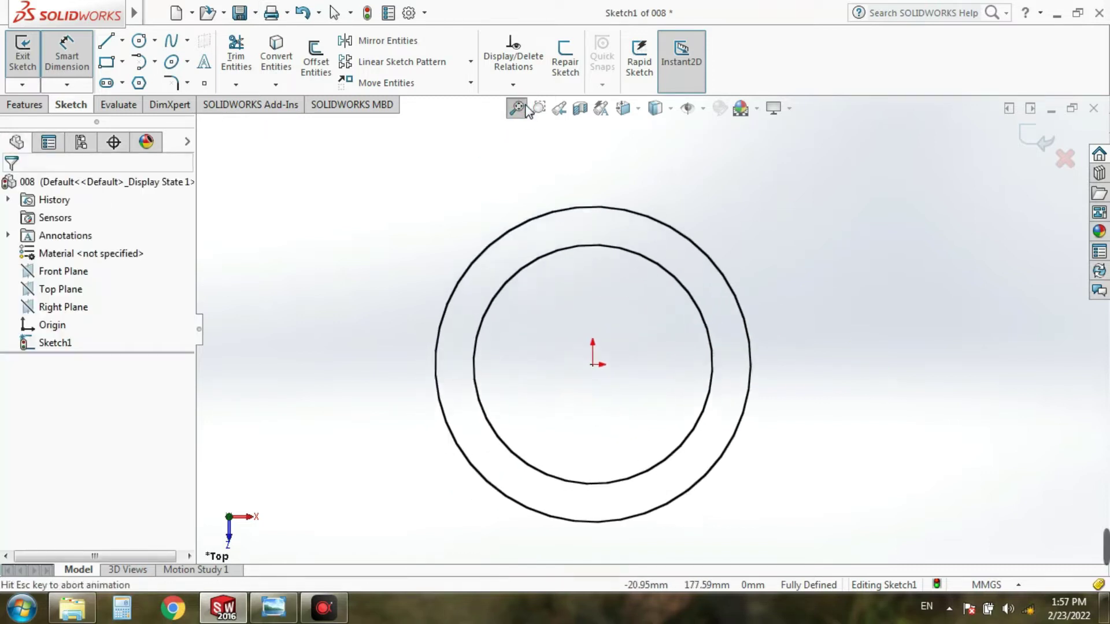
# Consult Detail A in the exercise drawing and sketch a vertical line about 33 mm long between the two circles, right of the origin
pyautogui.click(273, 607)
pyautogui.moveTo(445, 461)
pyautogui.mouseDown()
pyautogui.moveTo(426, 331)
pyautogui.moveTo(585, 189)
pyautogui.moveTo(911, 250)
pyautogui.mouseUp()
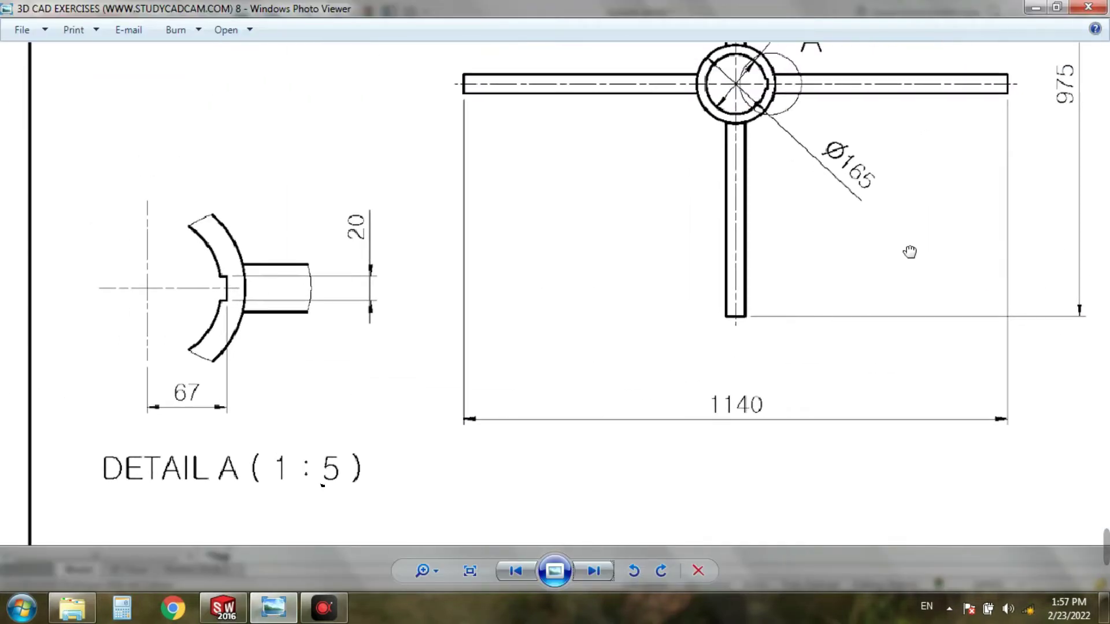
pyautogui.click(283, 614)
pyautogui.click(105, 43)
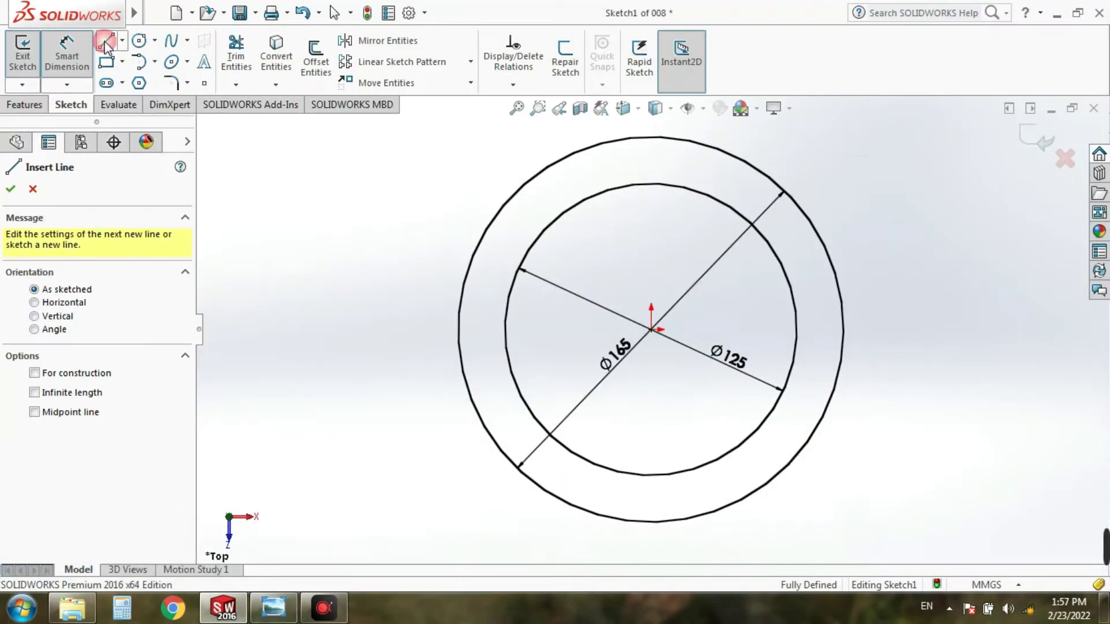
pyautogui.click(819, 300)
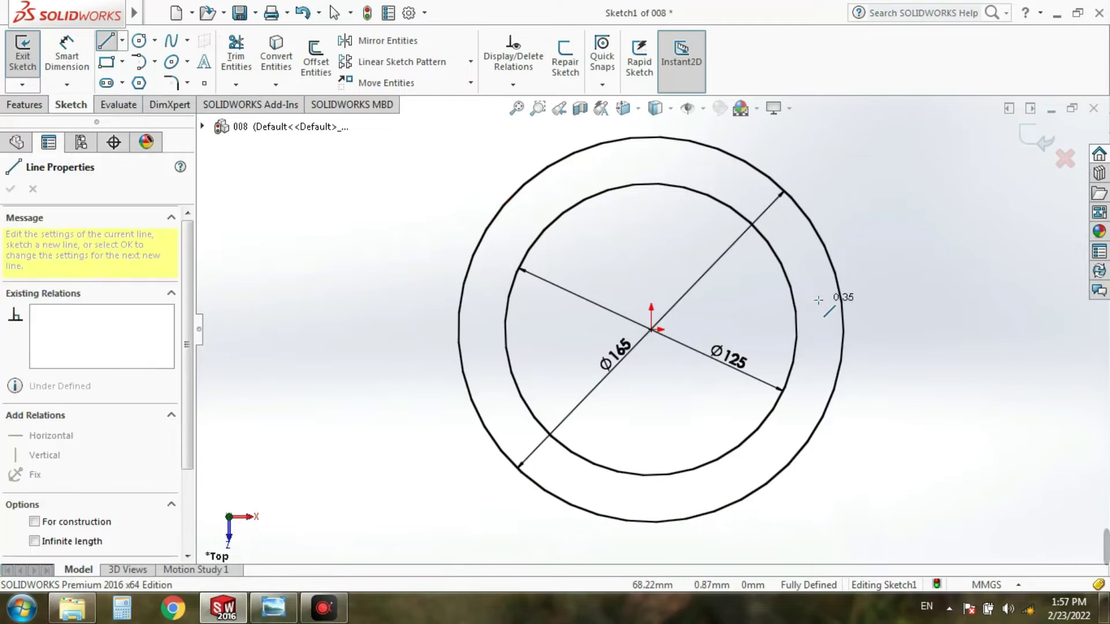
pyautogui.click(820, 377)
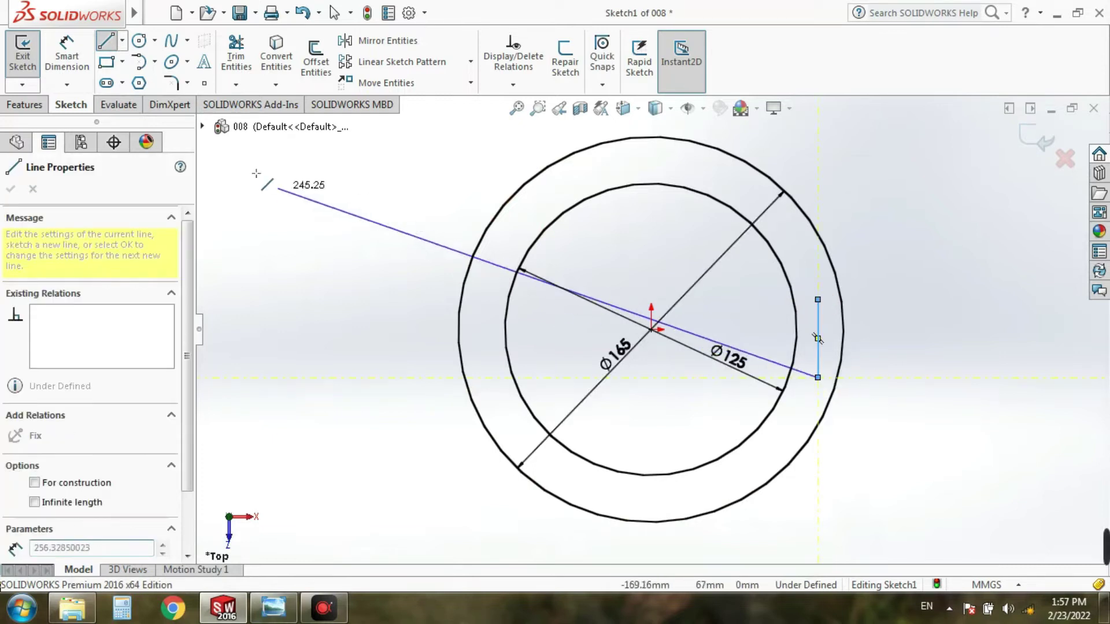
# Dimension the horizontal distance from the origin to the vertical line as 67 mm
pyautogui.click(66, 57)
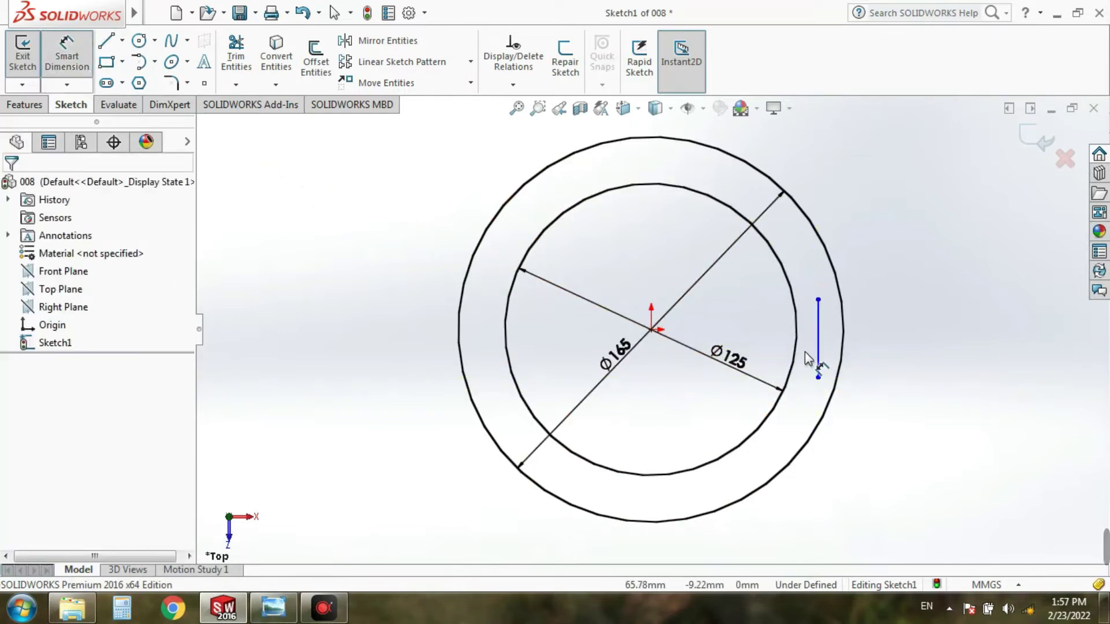
pyautogui.click(818, 361)
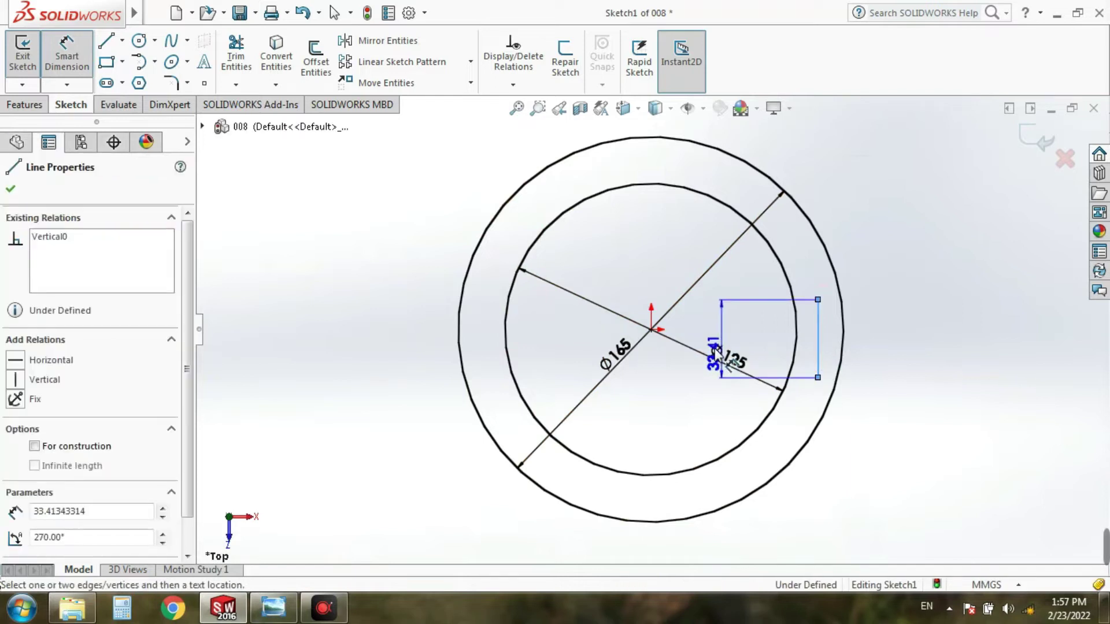
pyautogui.click(651, 330)
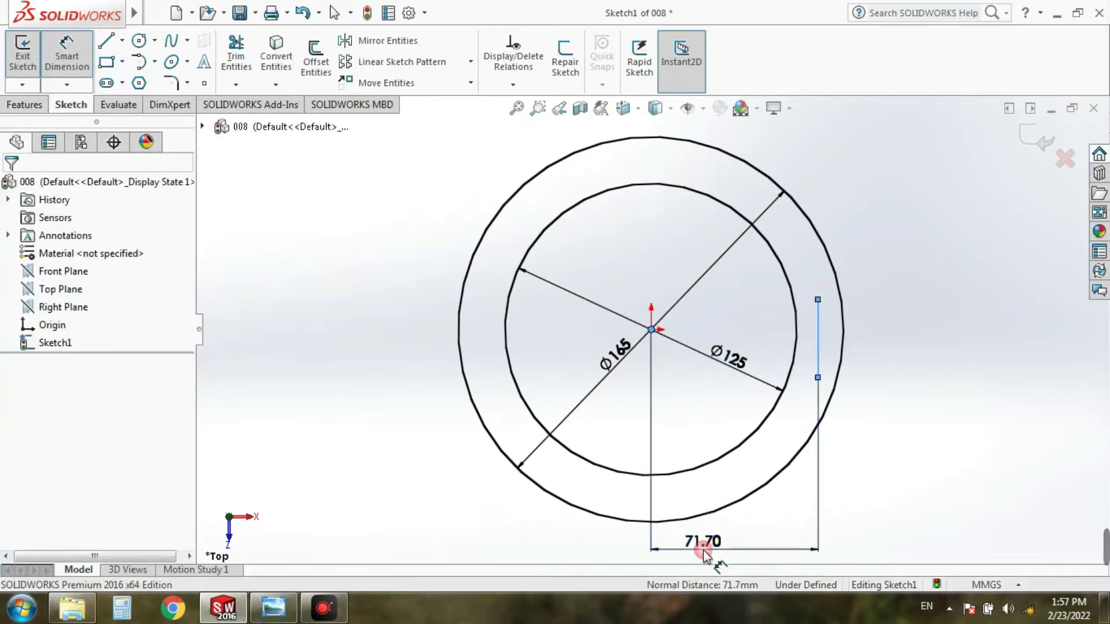
pyautogui.click(705, 554)
pyautogui.write('6')
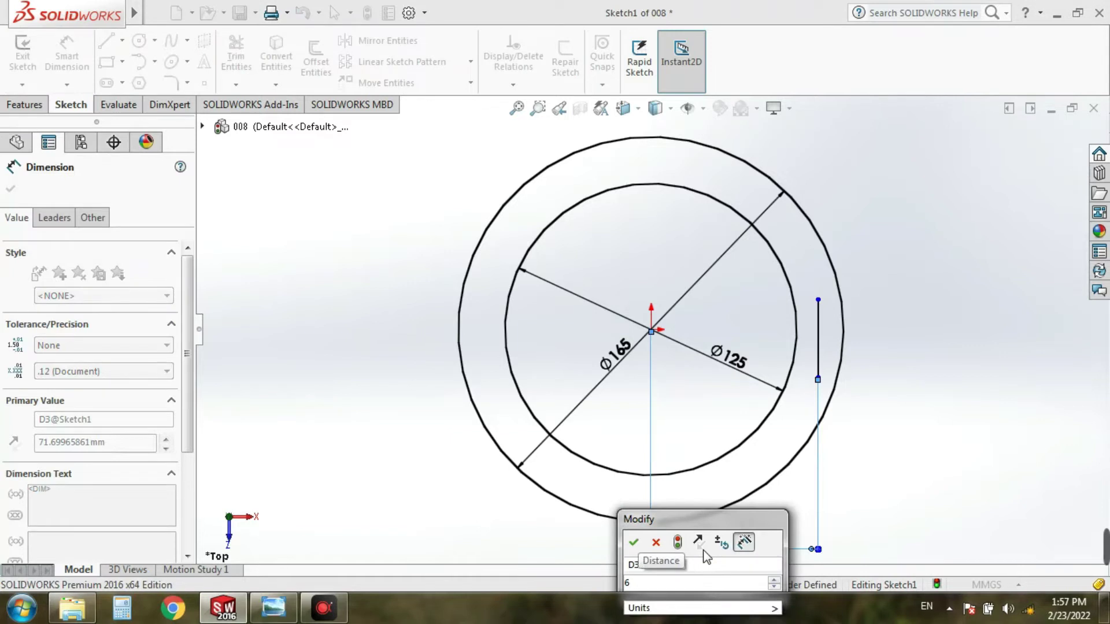
pyautogui.write('7')
pyautogui.click(633, 543)
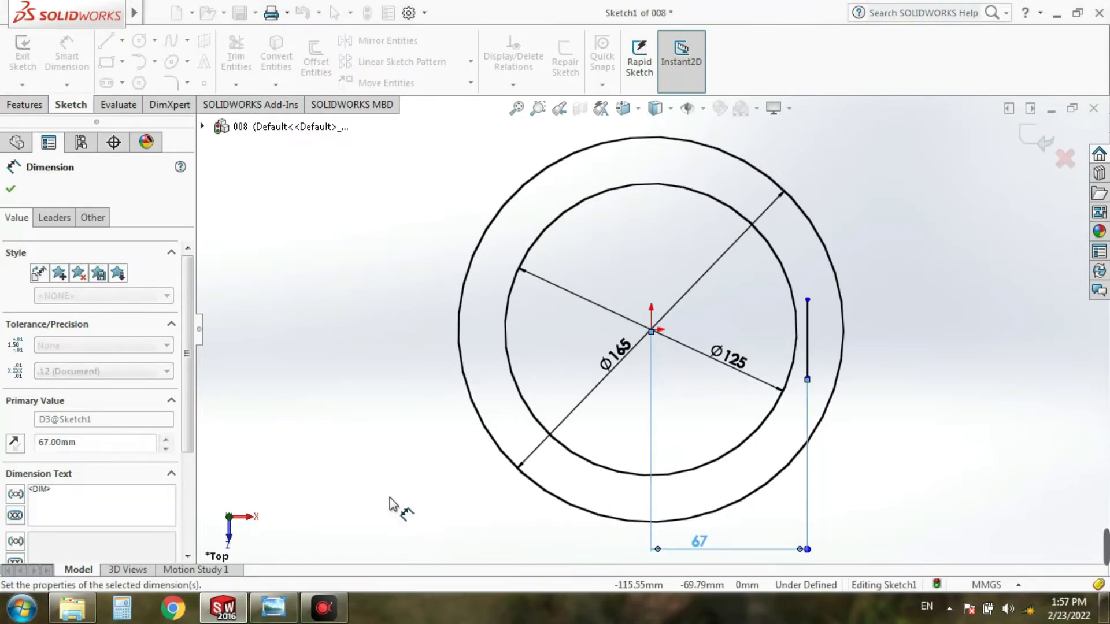
# Check the notch width in Detail A and sketch two horizontal lines from the vertical line inward across the inner circle, above and below the origin
pyautogui.click(281, 609)
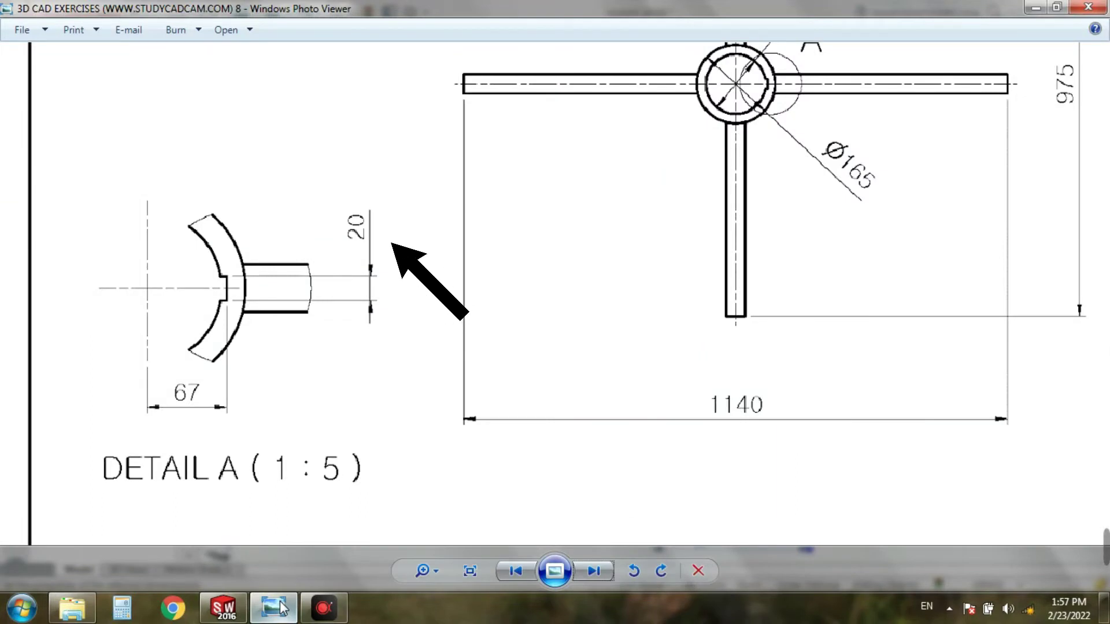
pyautogui.click(282, 608)
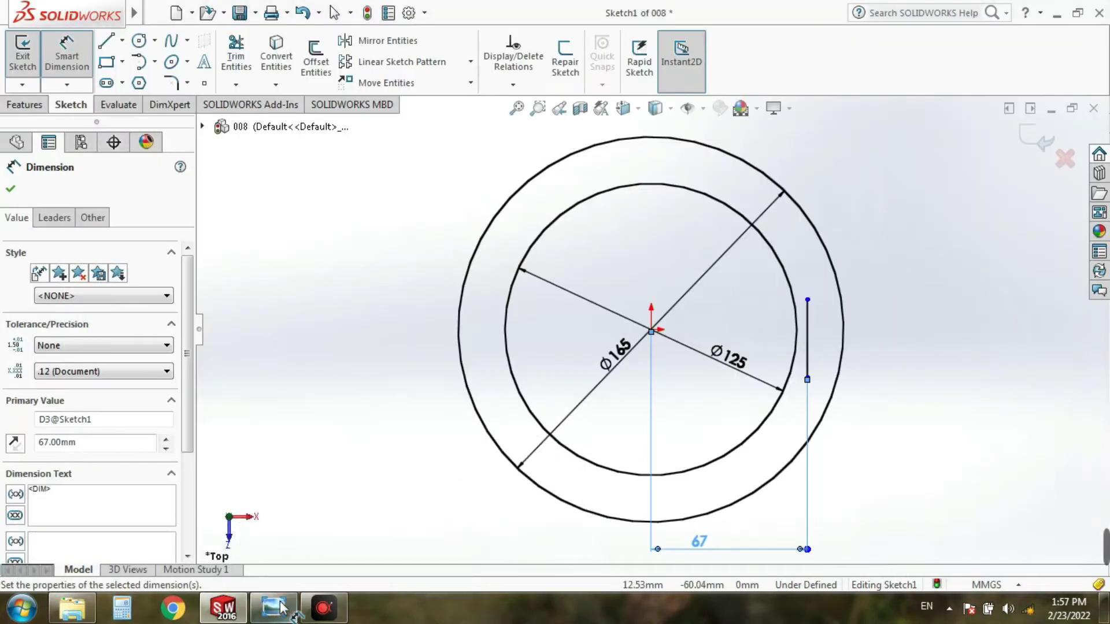
pyautogui.click(106, 40)
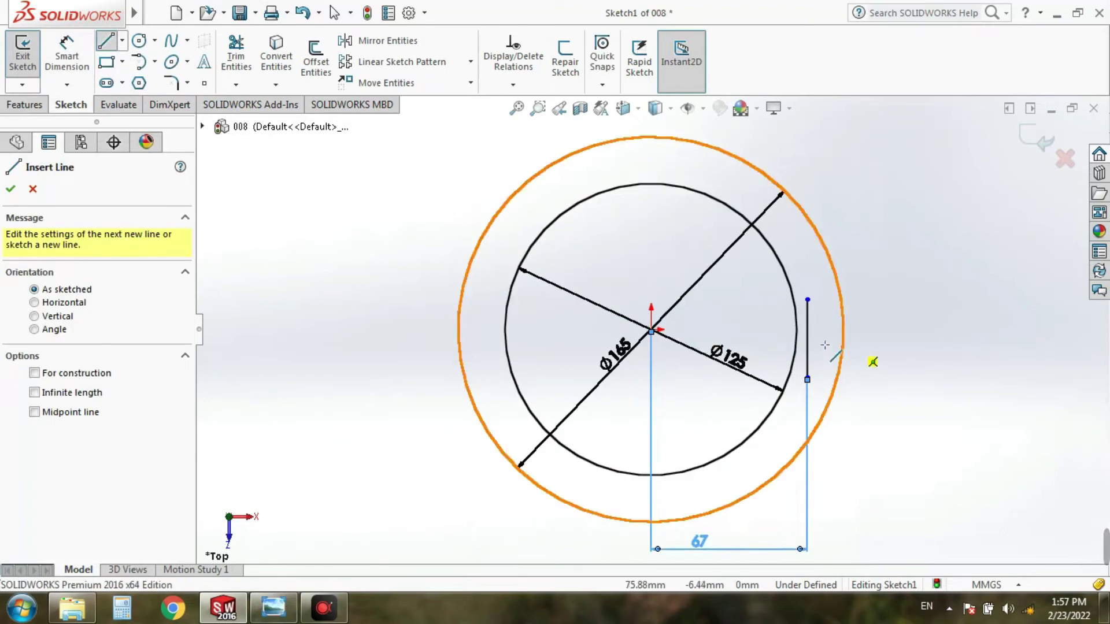
pyautogui.scroll(2, 805, 341)
pyautogui.scroll(-1, 805, 342)
pyautogui.scroll(-2, 765, 350)
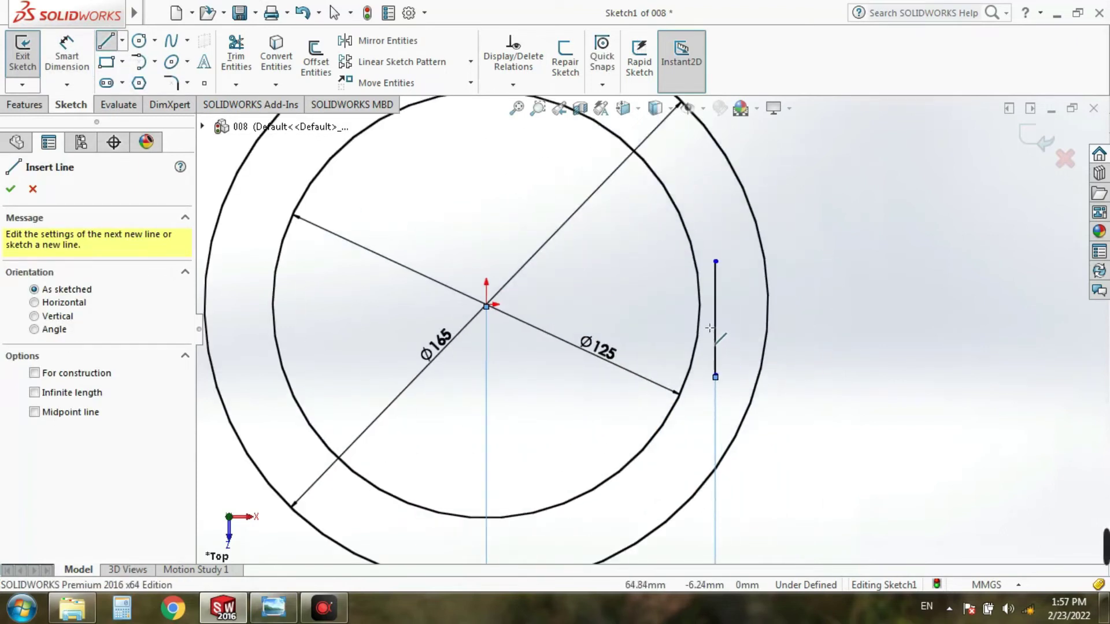
pyautogui.moveTo(715, 275); pyautogui.dragTo(644, 275)
pyautogui.press('Escape')
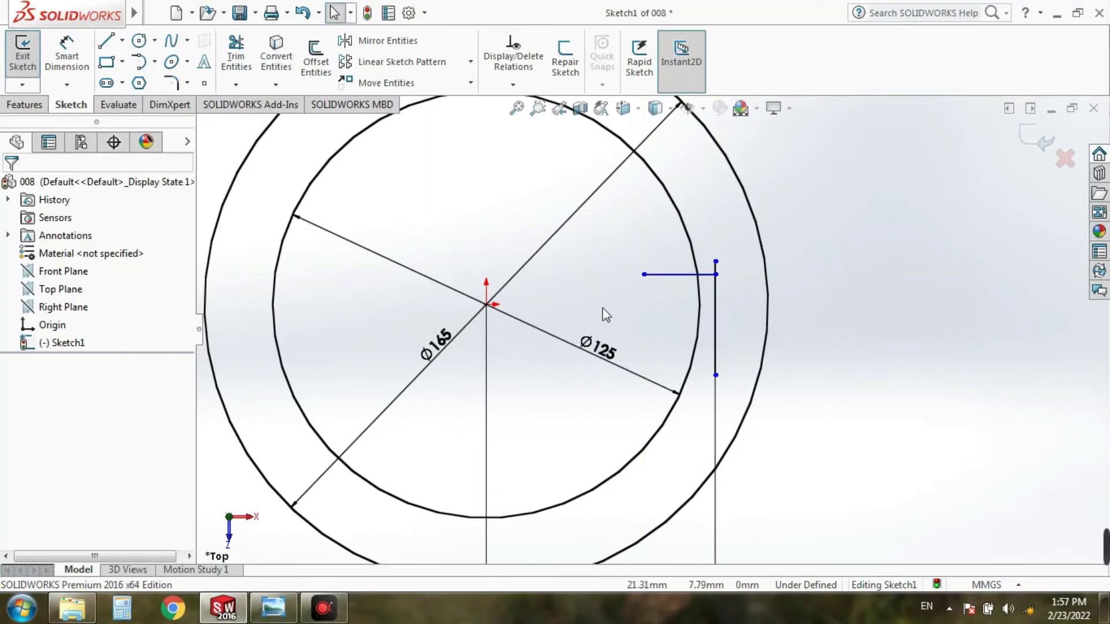
pyautogui.click(106, 42)
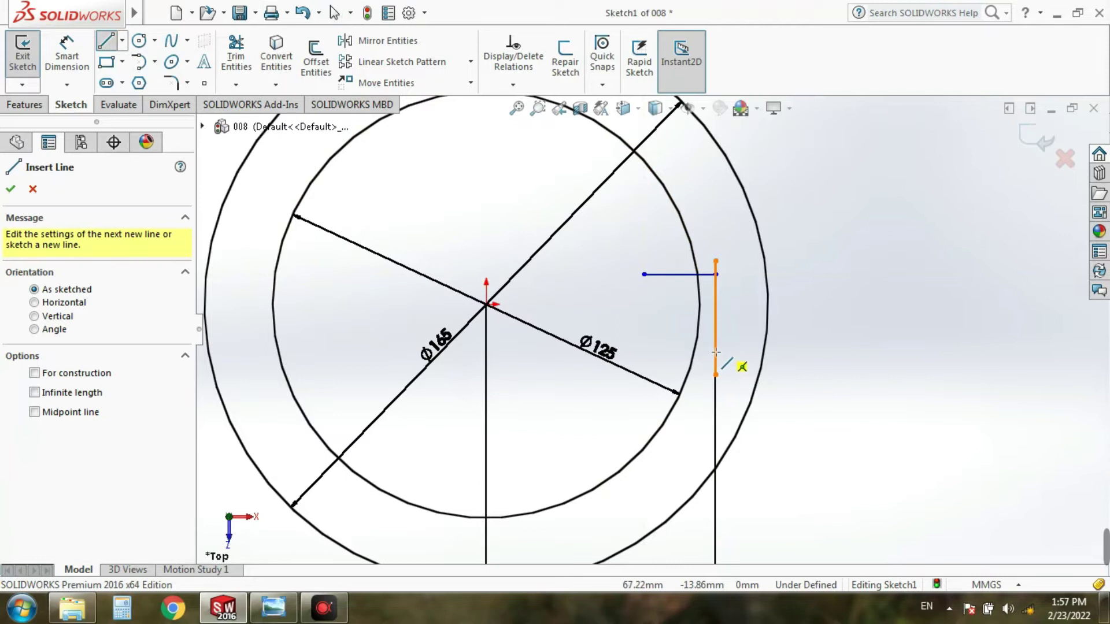
pyautogui.click(716, 318)
pyautogui.click(664, 352)
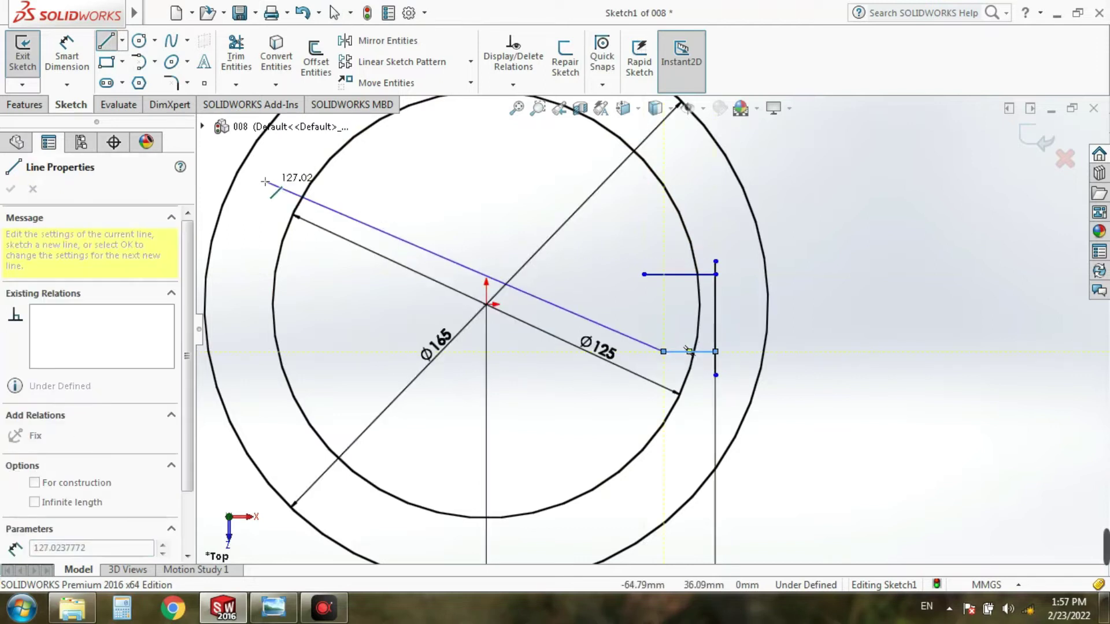
# Check the notch width in Detail A and dimension the upper horizontal line 10 mm above the origin
pyautogui.press('Escape')
pyautogui.click(289, 608)
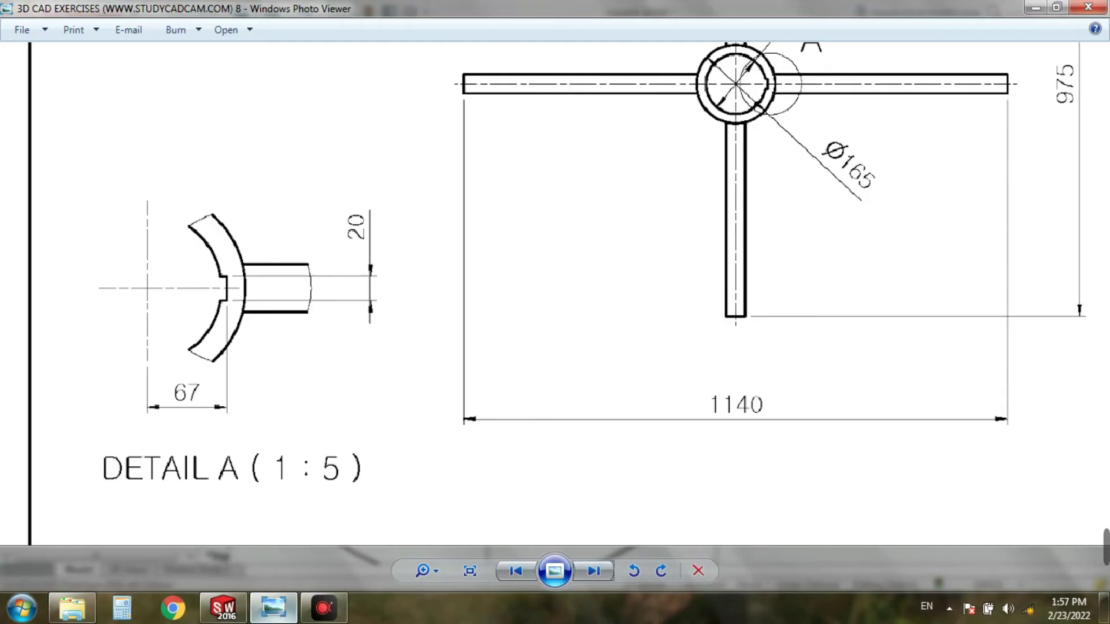
pyautogui.click(223, 608)
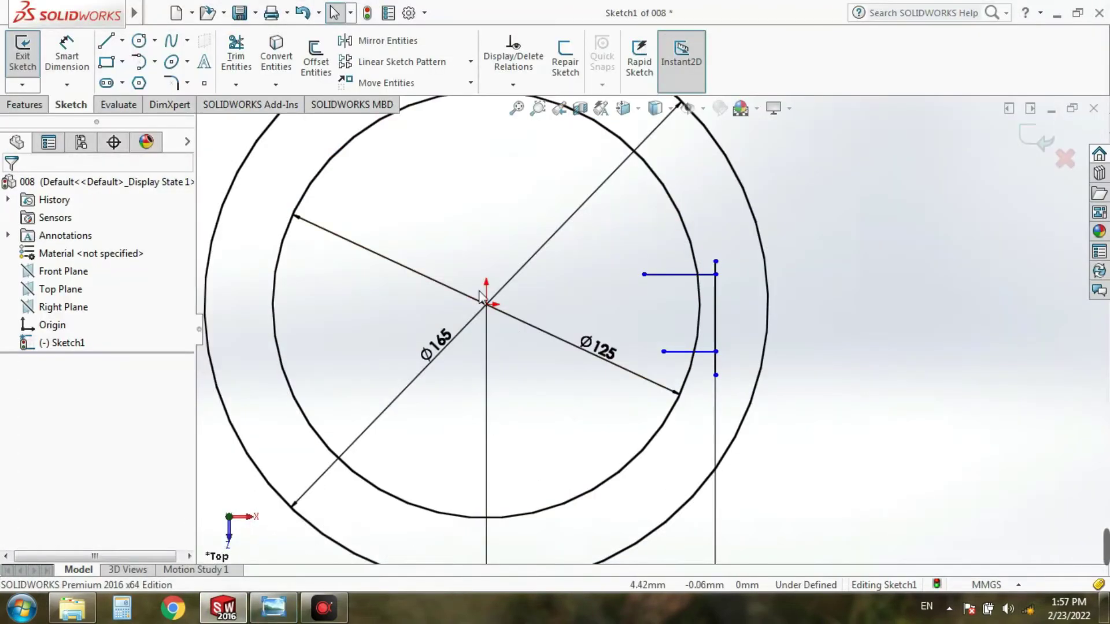
pyautogui.click(60, 51)
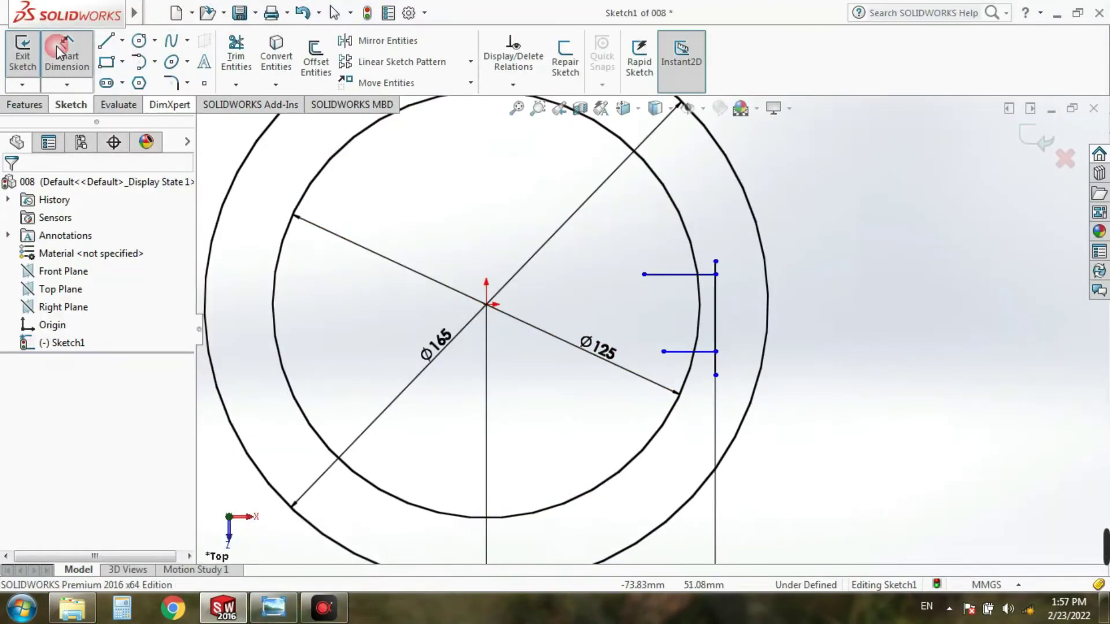
pyautogui.click(670, 275)
pyautogui.click(486, 305)
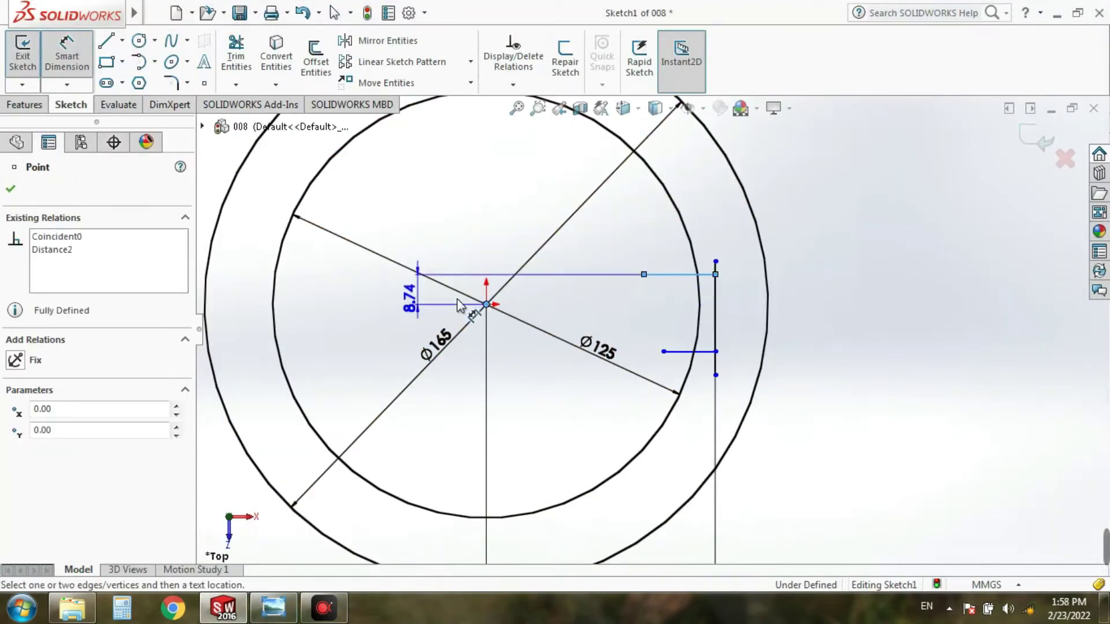
pyautogui.click(388, 306)
pyautogui.write('10')
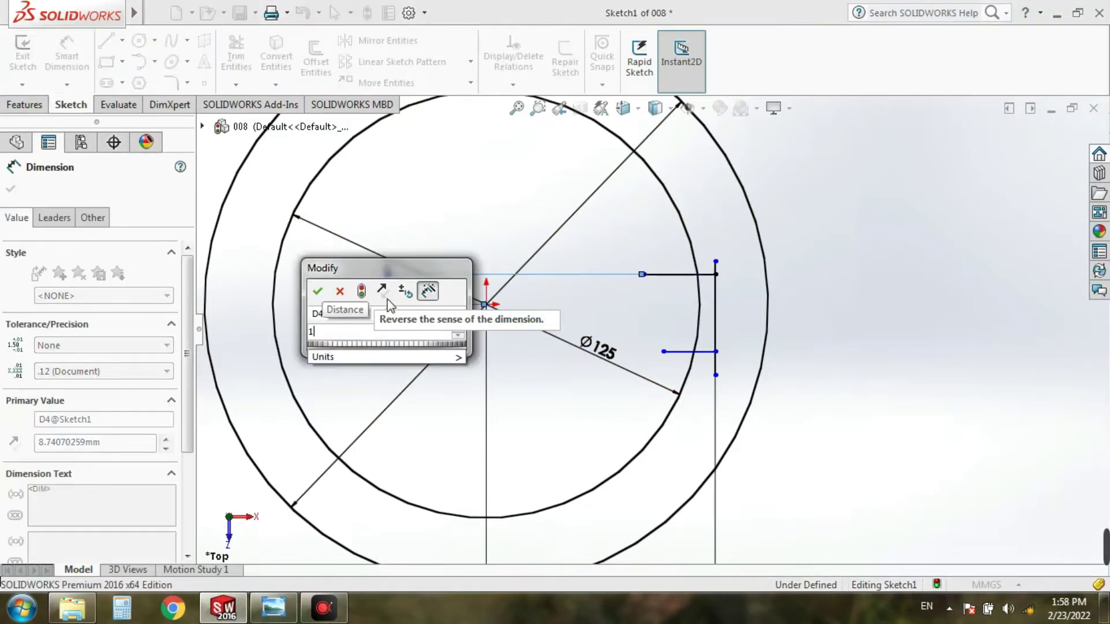
pyautogui.click(318, 291)
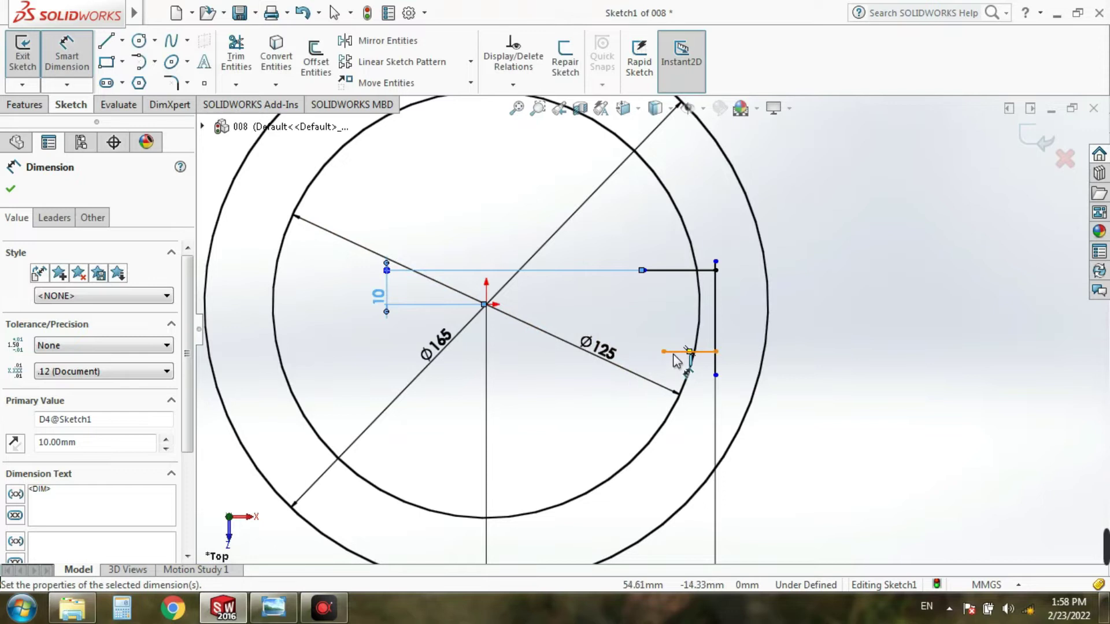
# Dimension the distance between the two horizontal notch lines as 20 mm
pyautogui.click(675, 353)
pyautogui.click(674, 270)
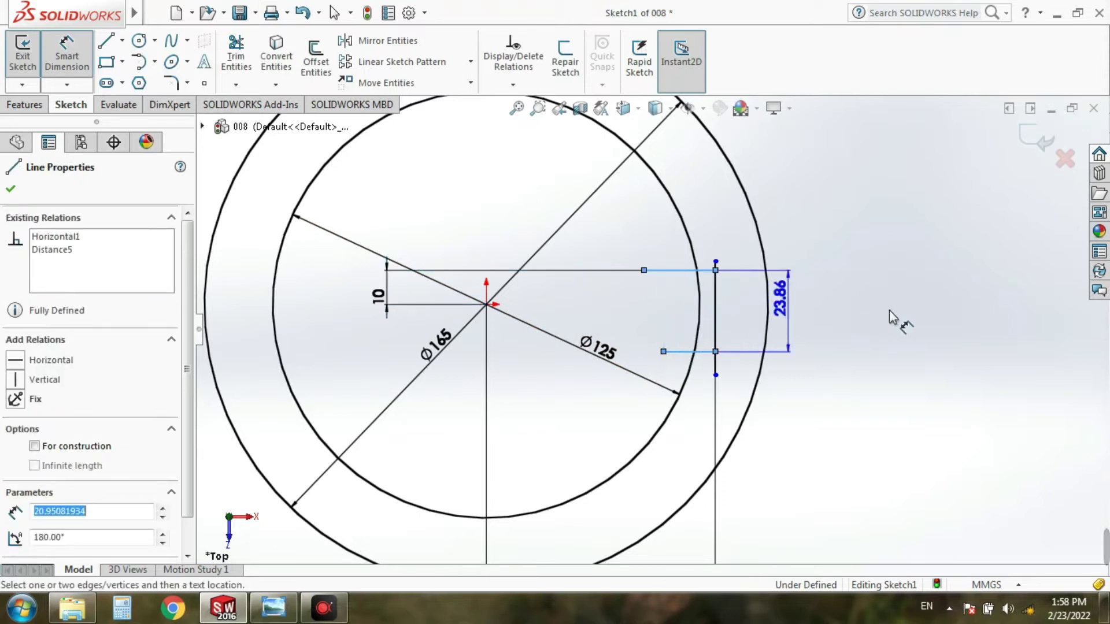
pyautogui.click(865, 311)
pyautogui.write('20')
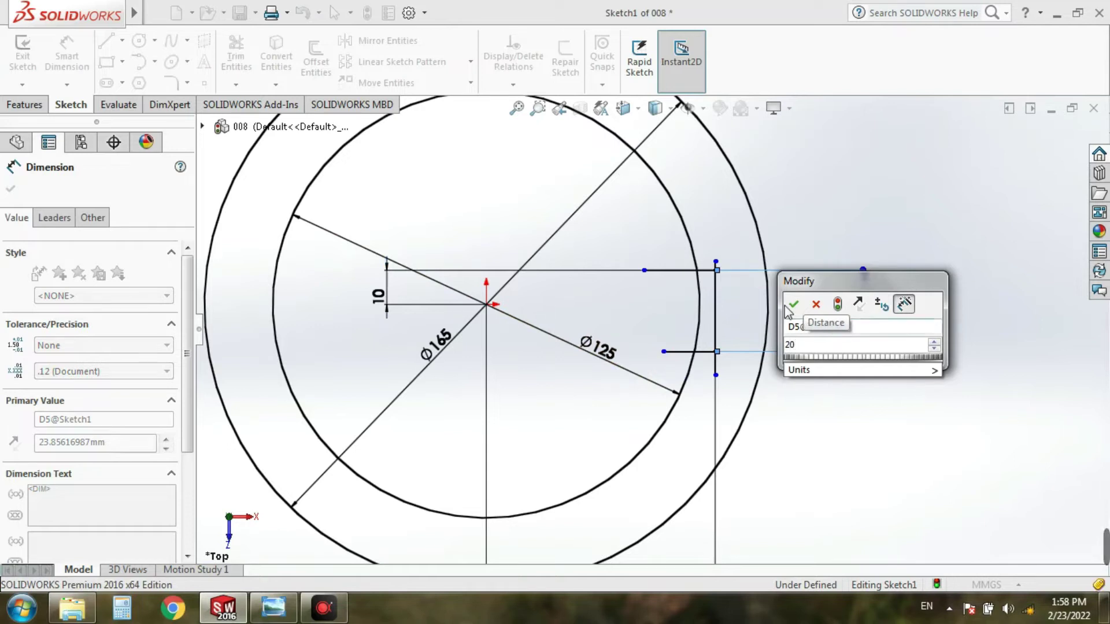
pyautogui.click(793, 308)
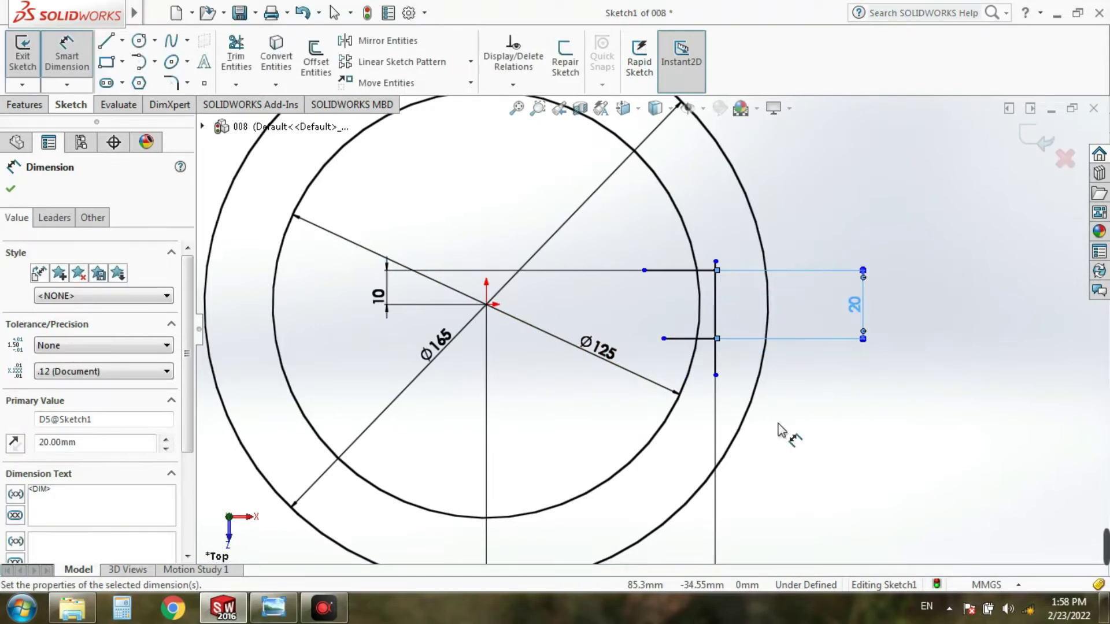
# Power trim the overhanging line ends and the inner circle's arc between the horizontal lines to form an open notch
pyautogui.click(236, 50)
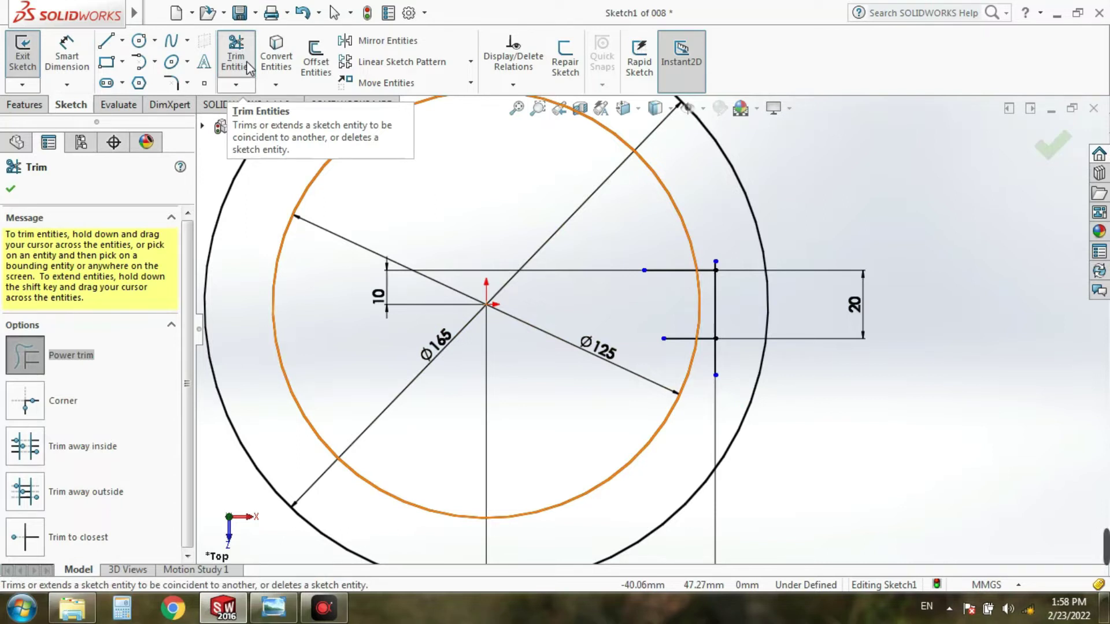
pyautogui.click(247, 67)
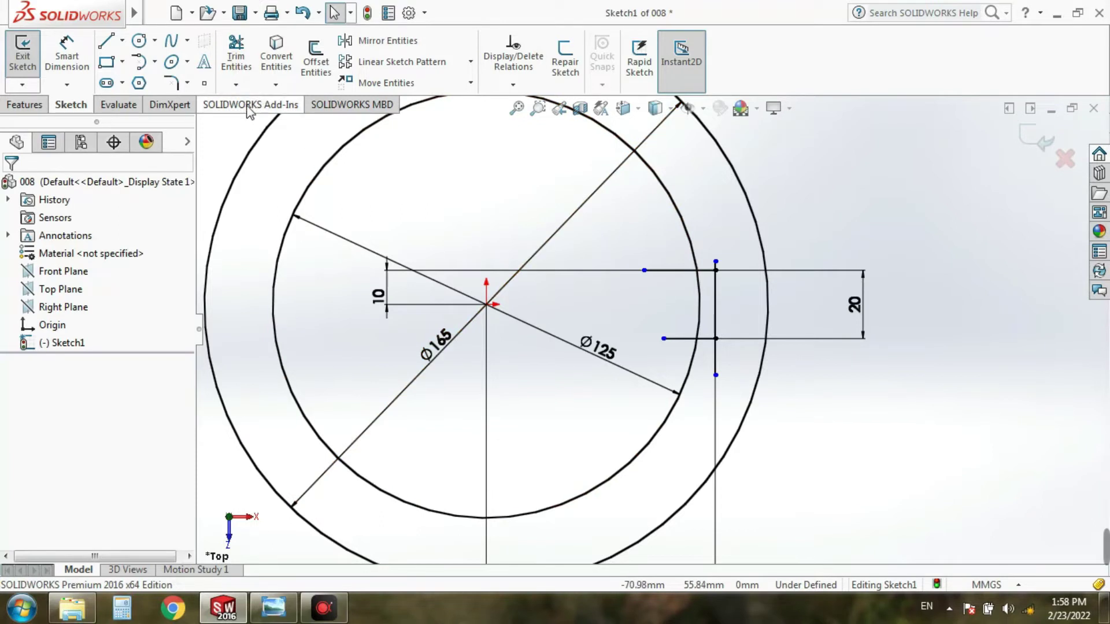
pyautogui.click(244, 60)
pyautogui.moveTo(662, 284)
pyautogui.mouseDown()
pyautogui.moveTo(659, 257)
pyautogui.moveTo(673, 321)
pyautogui.mouseUp()
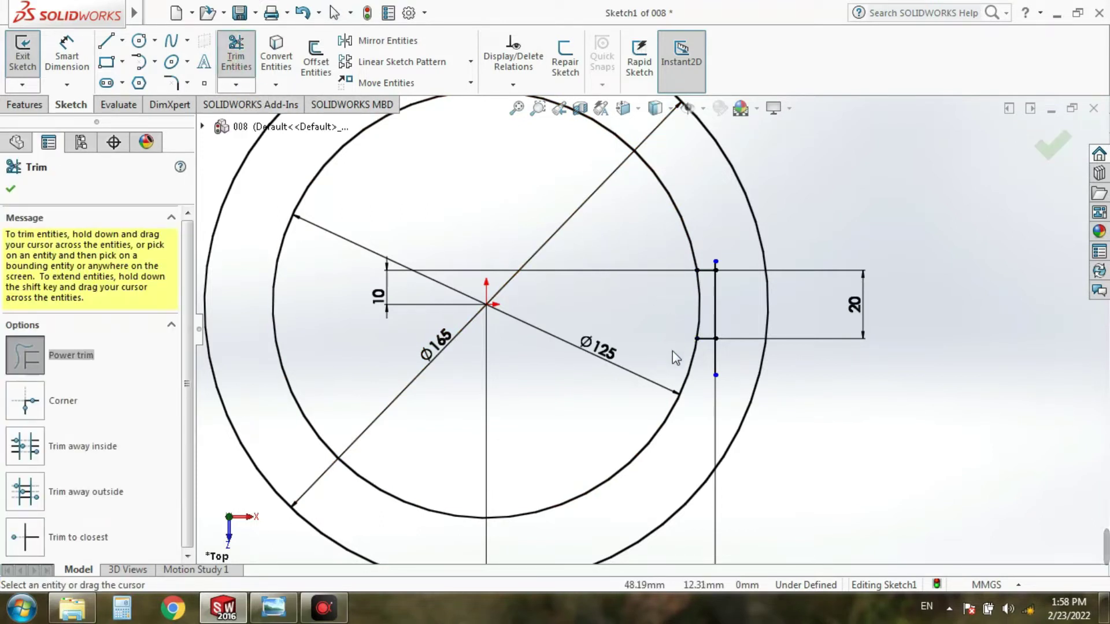
pyautogui.moveTo(724, 258); pyautogui.dragTo(704, 270)
pyautogui.moveTo(722, 355); pyautogui.dragTo(709, 353)
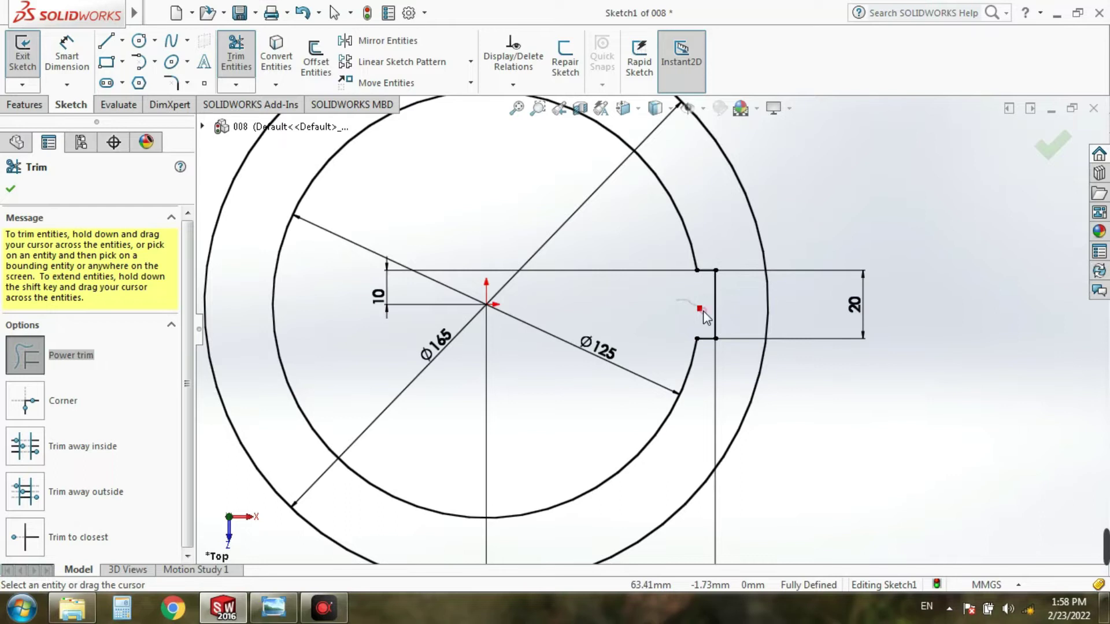
pyautogui.scroll(2, 612, 342)
pyautogui.scroll(2, 605, 345)
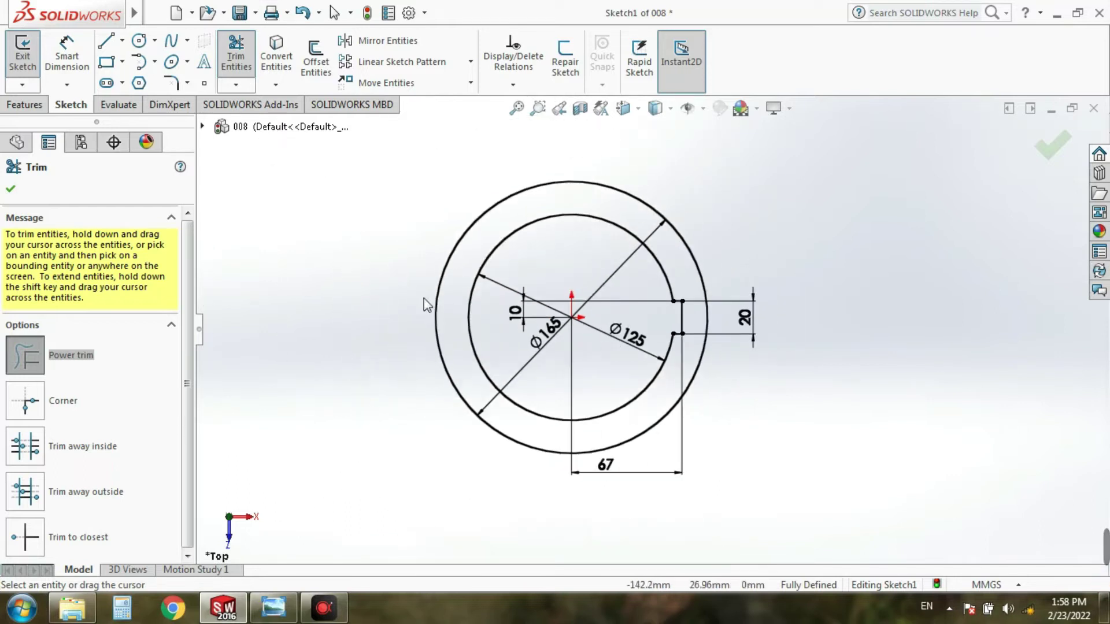
# Check the ring's height in the exercise drawing and extrude the notched ring sketch 70 mm with the Mid Plane end condition
pyautogui.click(292, 617)
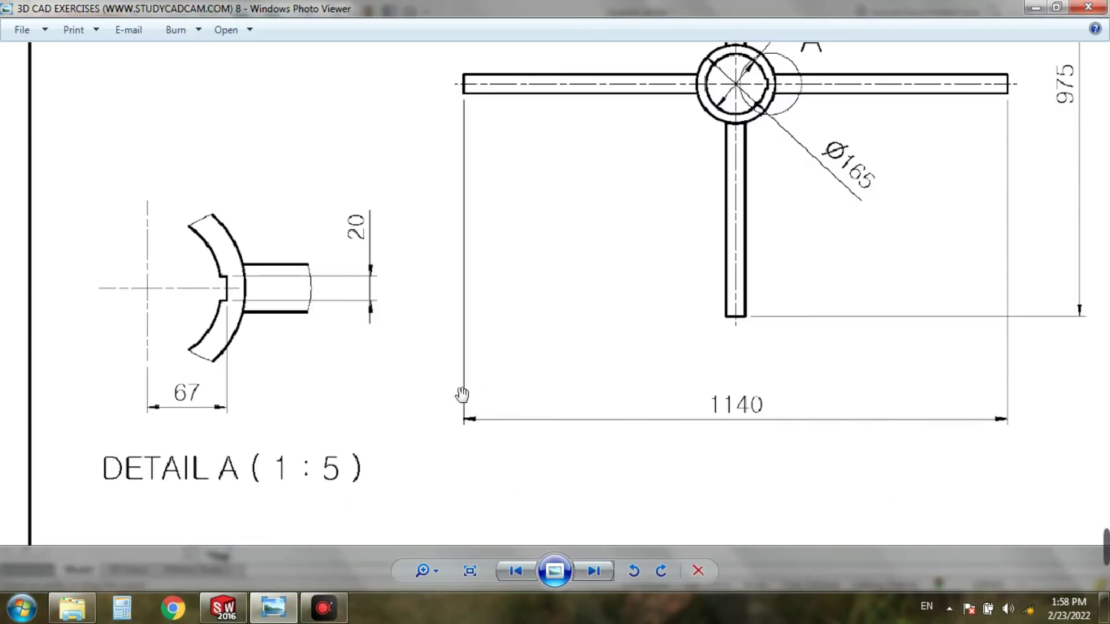
pyautogui.moveTo(624, 256); pyautogui.dragTo(468, 401)
pyautogui.moveTo(932, 365)
pyautogui.mouseDown()
pyautogui.moveTo(941, 366)
pyautogui.moveTo(584, 371)
pyautogui.moveTo(574, 292)
pyautogui.mouseUp()
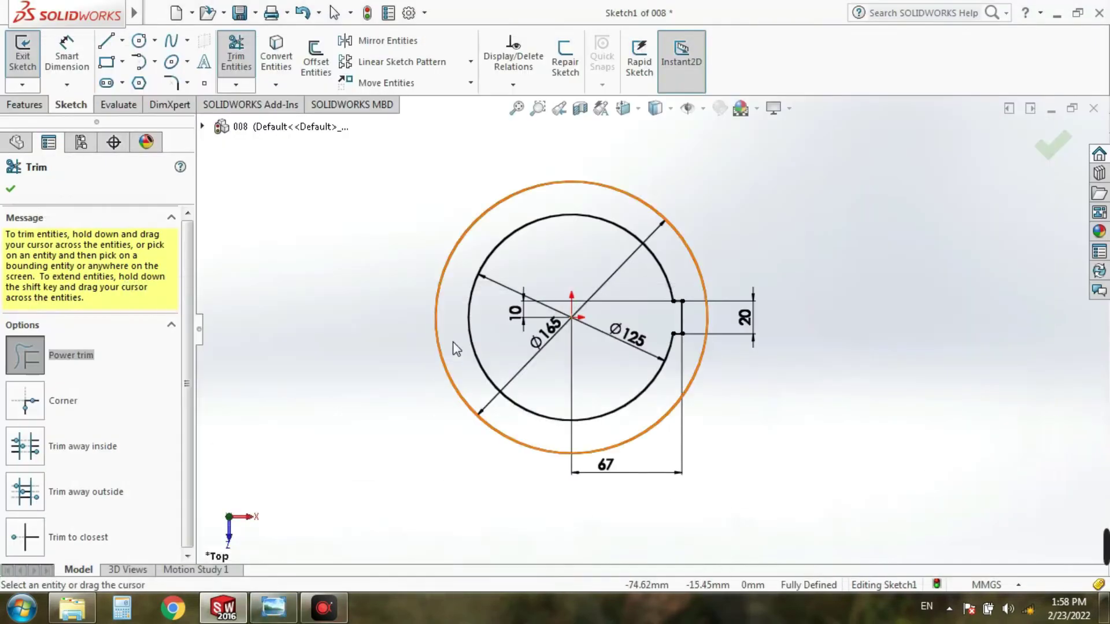
pyautogui.click(12, 194)
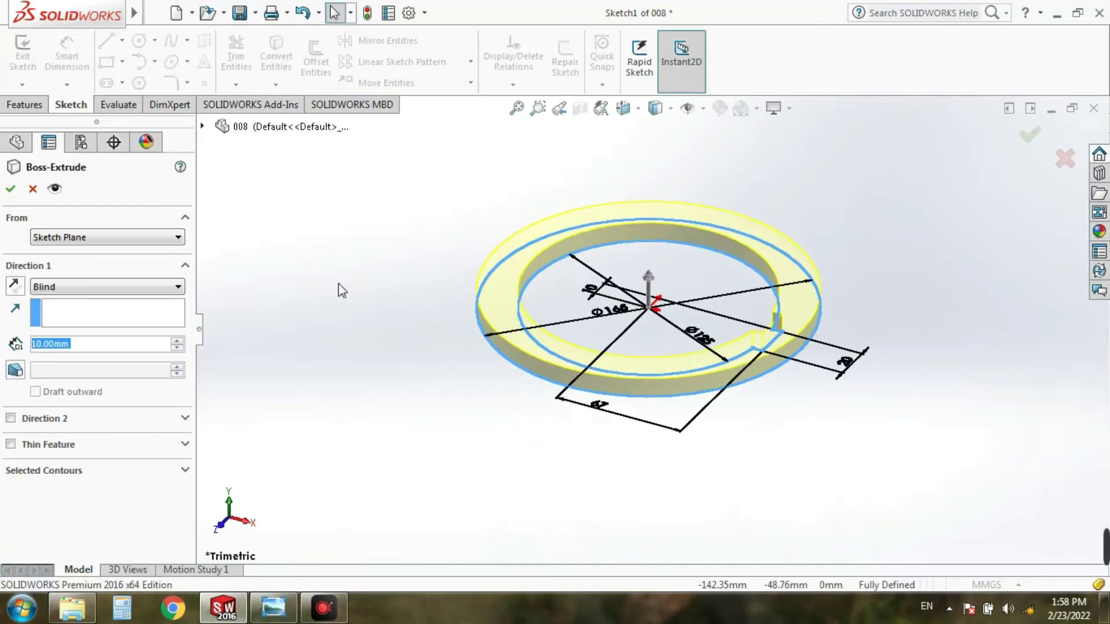
pyautogui.click(80, 283)
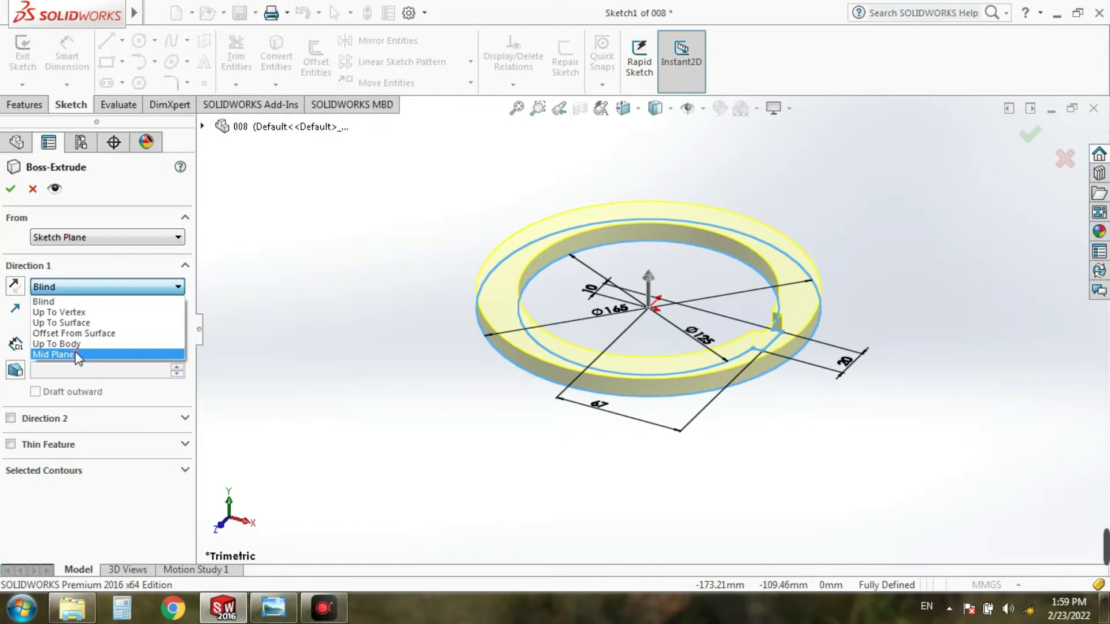
pyautogui.click(58, 354)
pyautogui.click(177, 342)
pyautogui.click(177, 343)
pyautogui.click(177, 343)
pyautogui.click(178, 343)
pyautogui.click(177, 343)
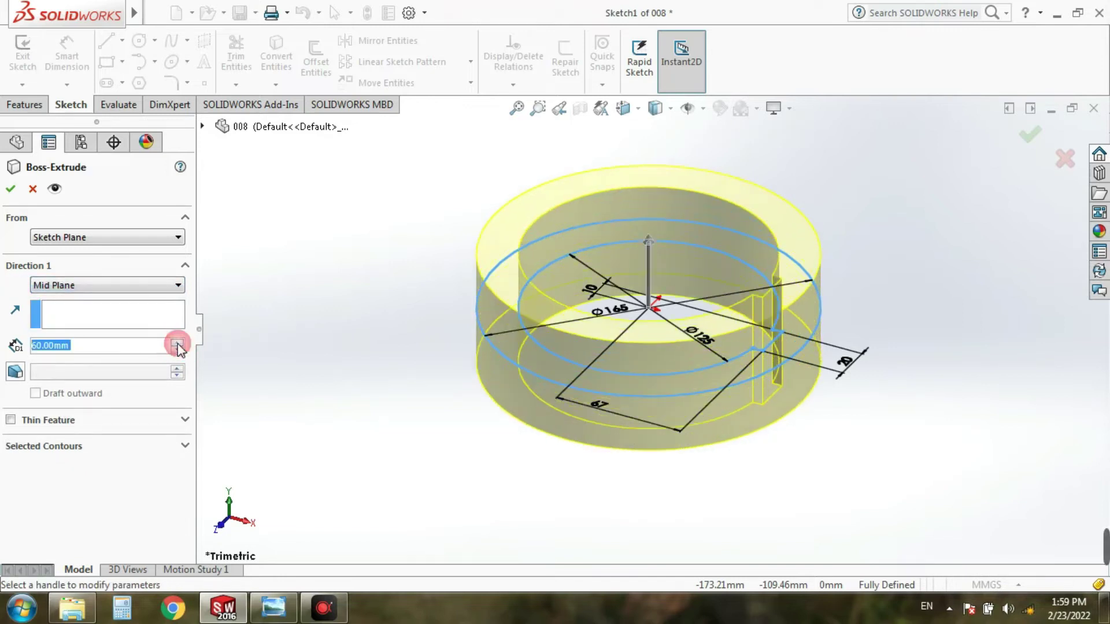
pyautogui.click(178, 342)
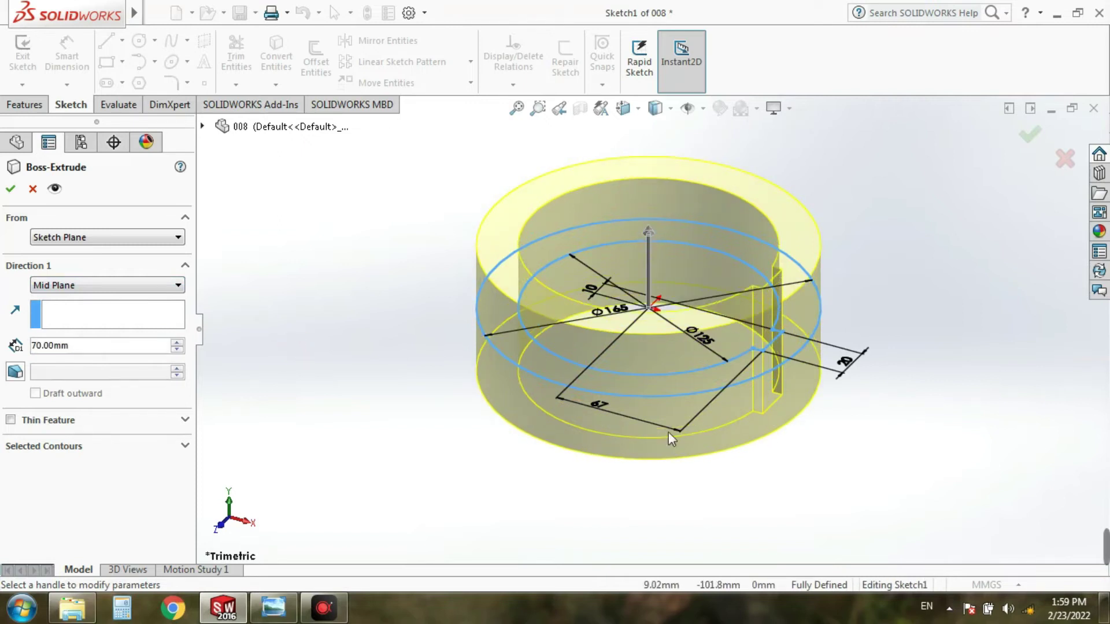
pyautogui.click(7, 193)
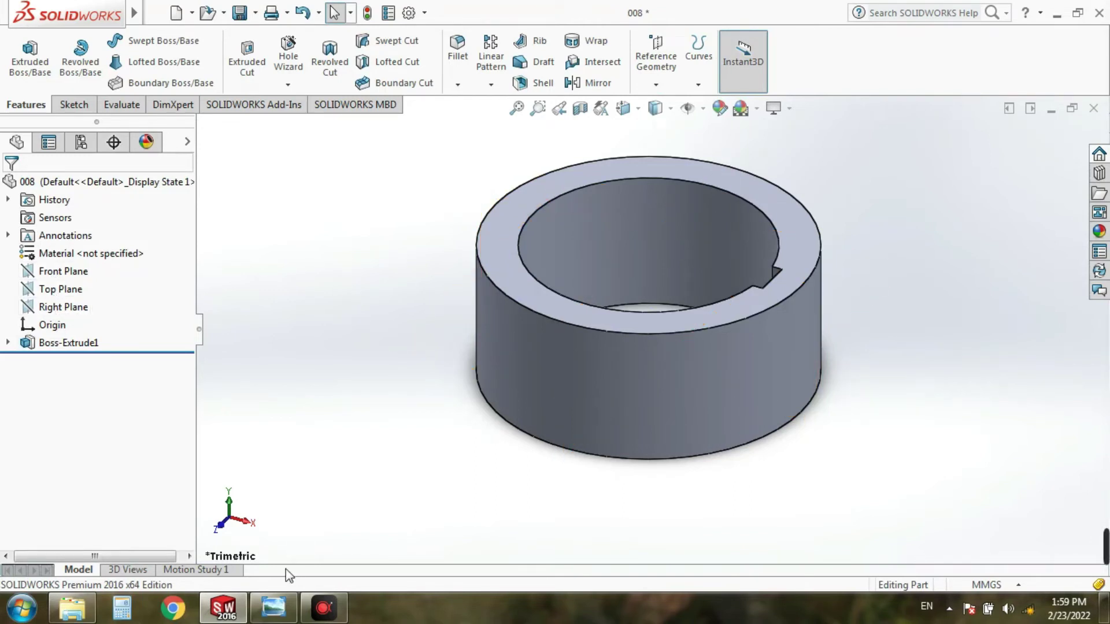
# Consult the rod layout in the exercise drawing and start a Revolved Boss/Base sketch on the Top Plane, viewed normal to it
pyautogui.click(273, 607)
pyautogui.moveTo(572, 426)
pyautogui.mouseDown()
pyautogui.moveTo(805, 463)
pyautogui.moveTo(860, 353)
pyautogui.mouseUp()
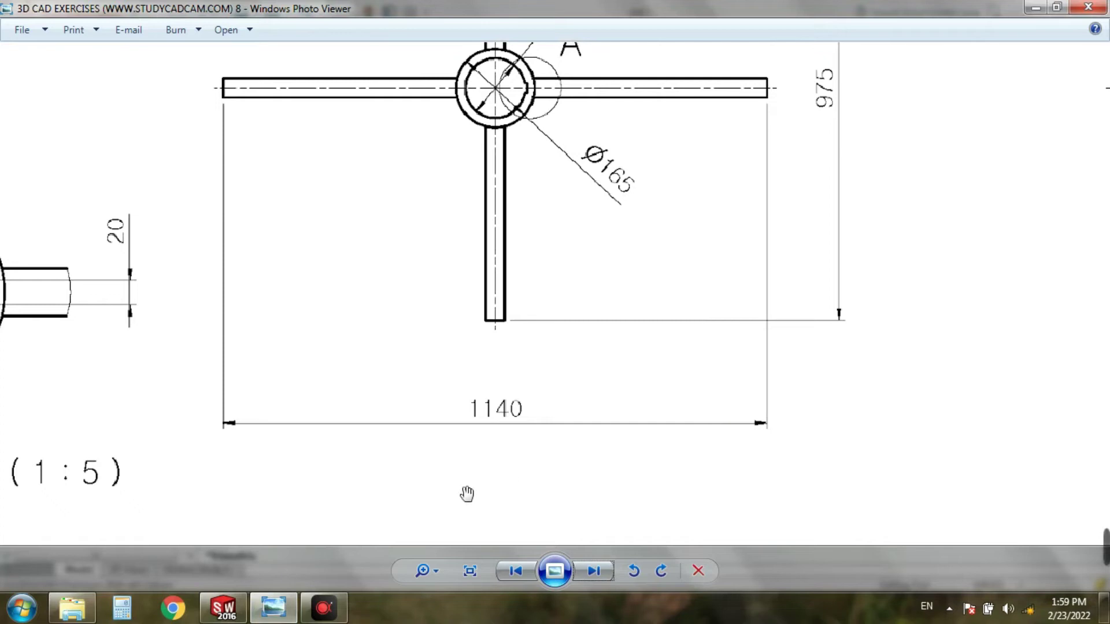
pyautogui.click(274, 607)
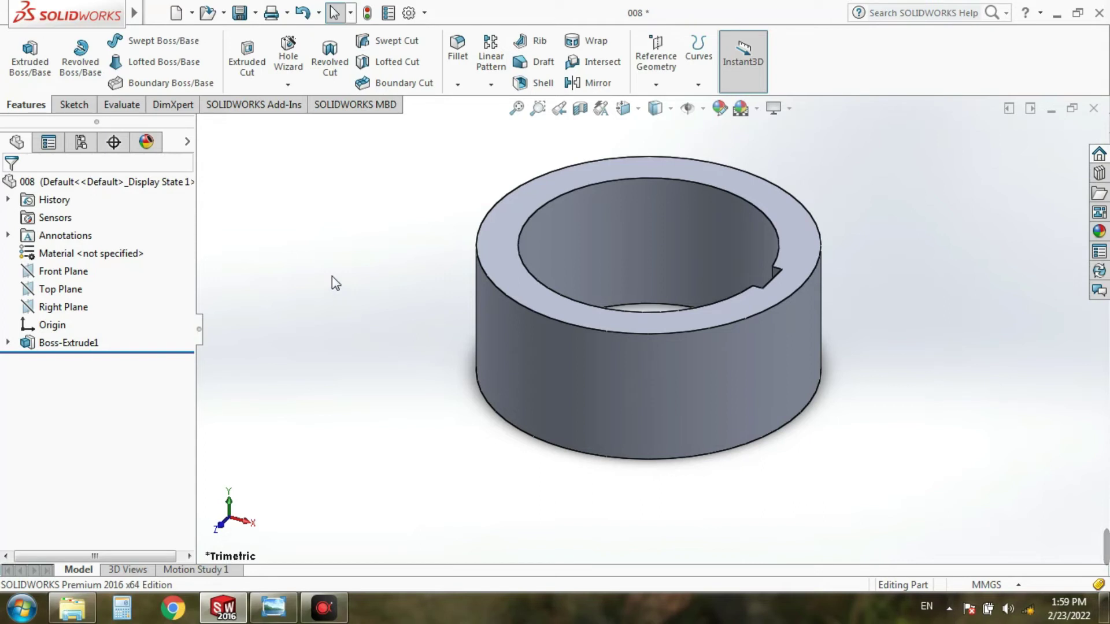
pyautogui.click(78, 71)
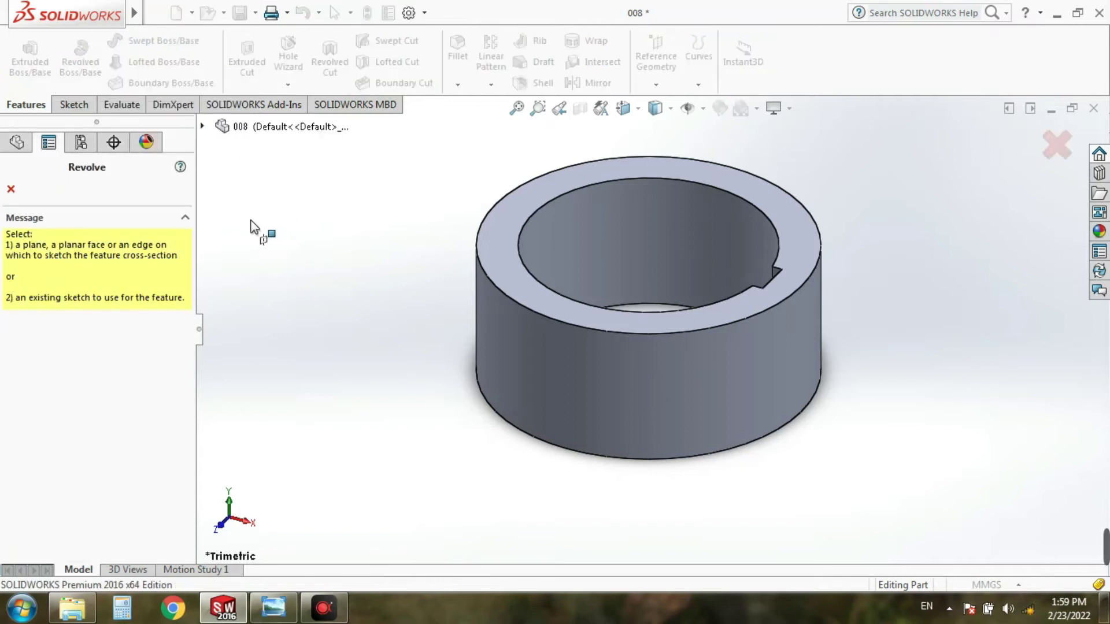
pyautogui.click(203, 127)
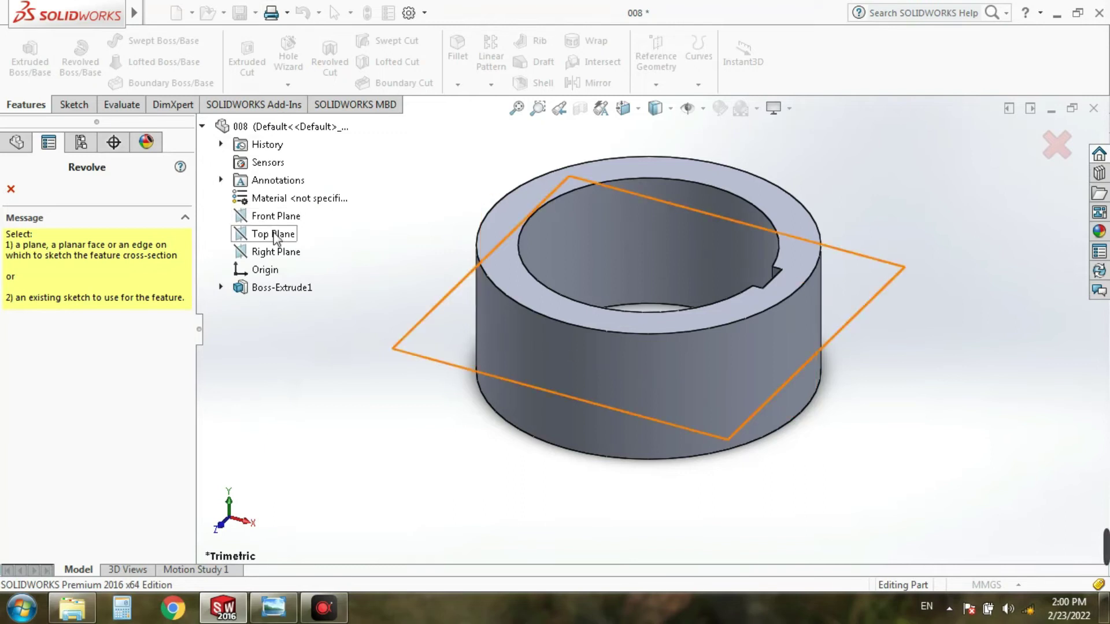
pyautogui.click(273, 234)
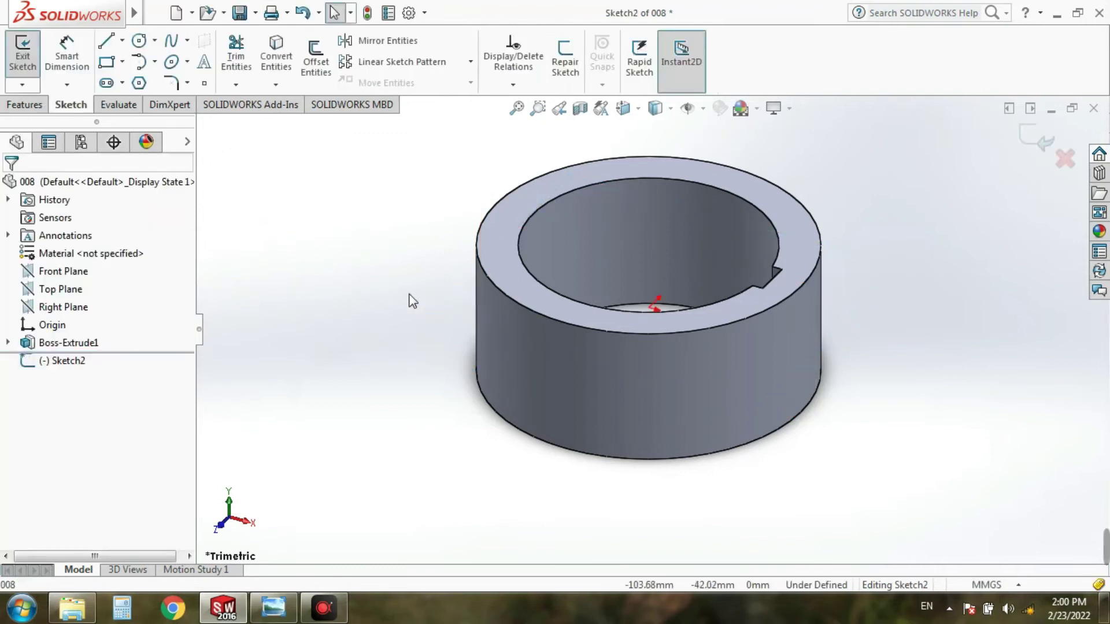
pyautogui.click(636, 111)
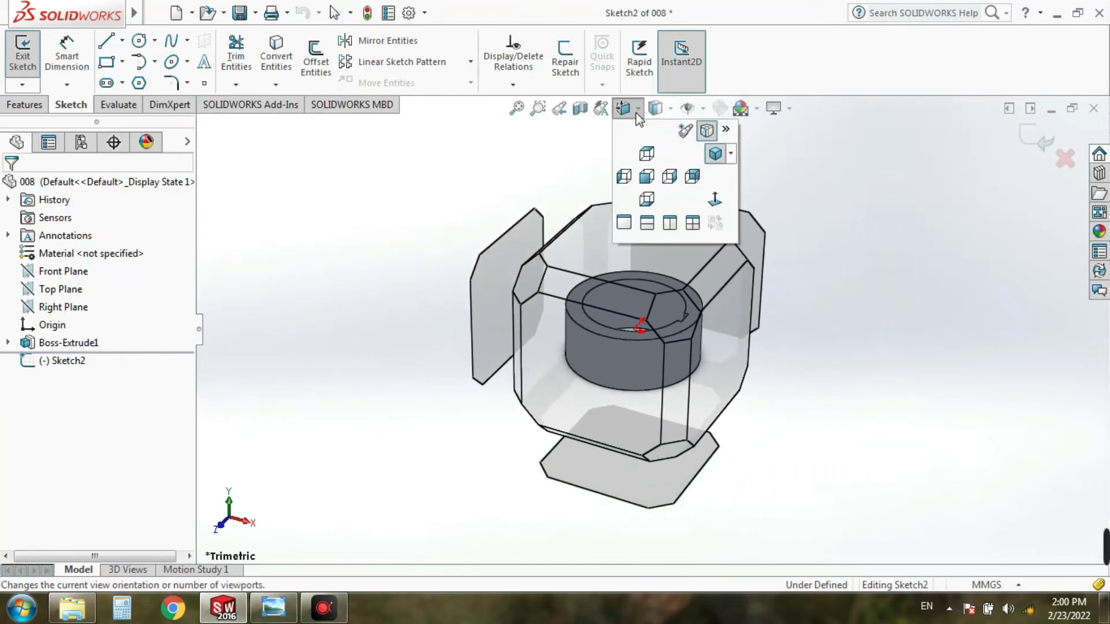
pyautogui.click(717, 194)
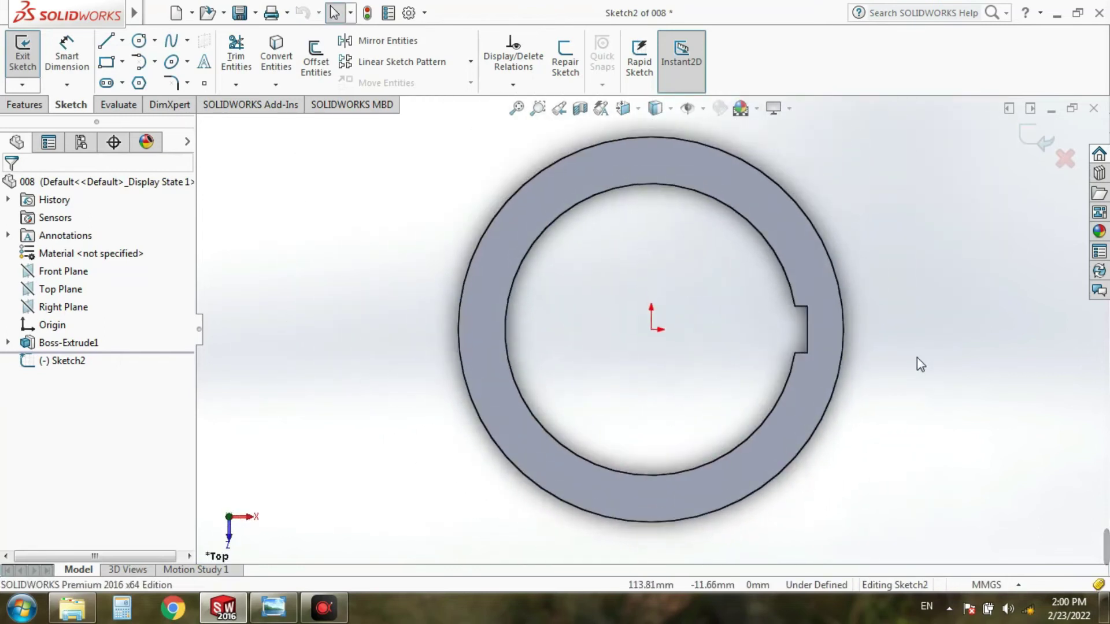
# Sketch a horizontal centerline about 317 mm long from the origin through the notch and out past the ring
pyautogui.scroll(3, 917, 357)
pyautogui.scroll(-2, 941, 331)
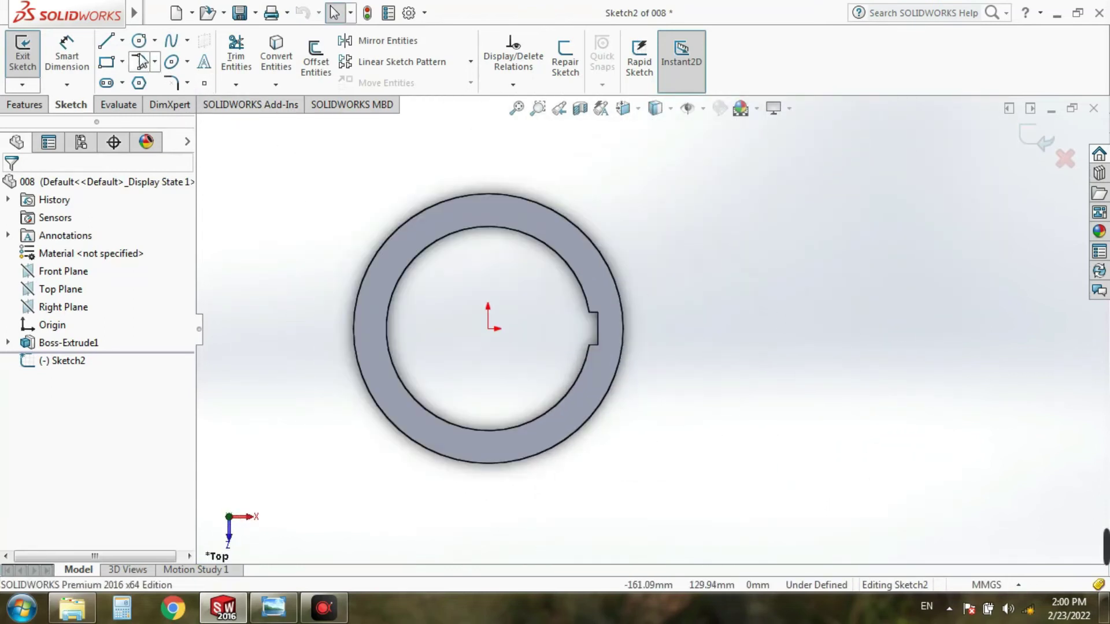
pyautogui.click(122, 40)
pyautogui.click(147, 81)
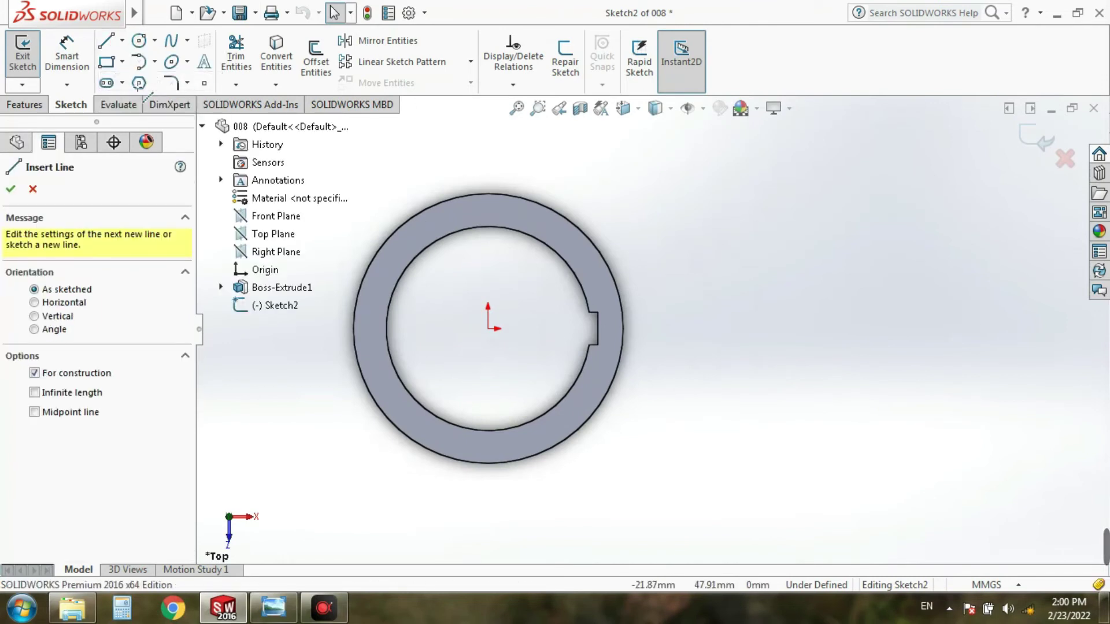
pyautogui.click(488, 328)
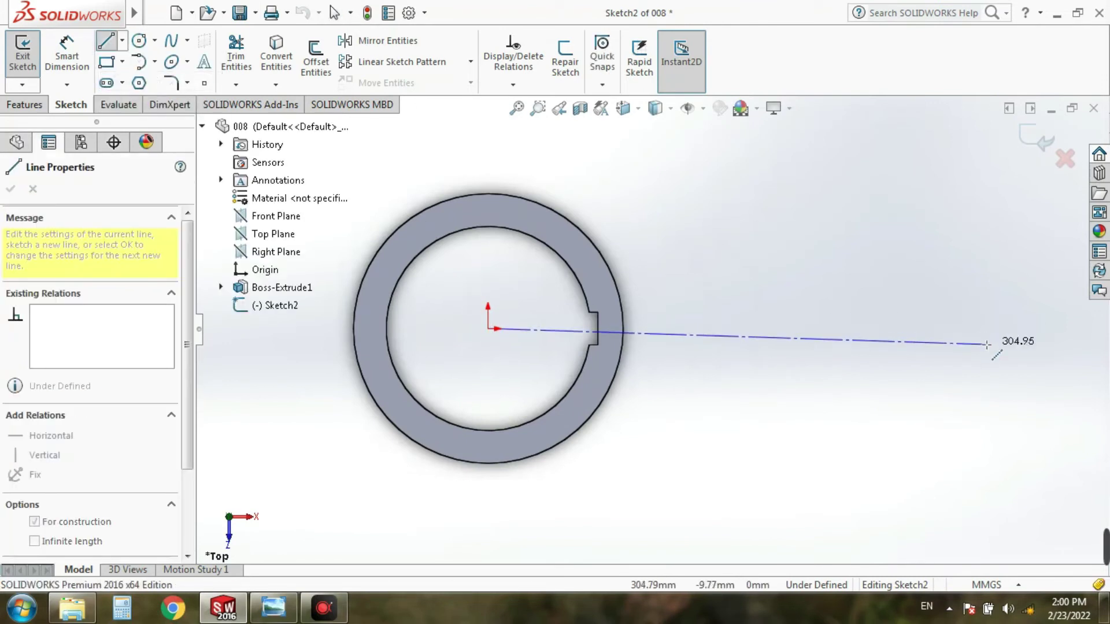
pyautogui.click(1007, 329)
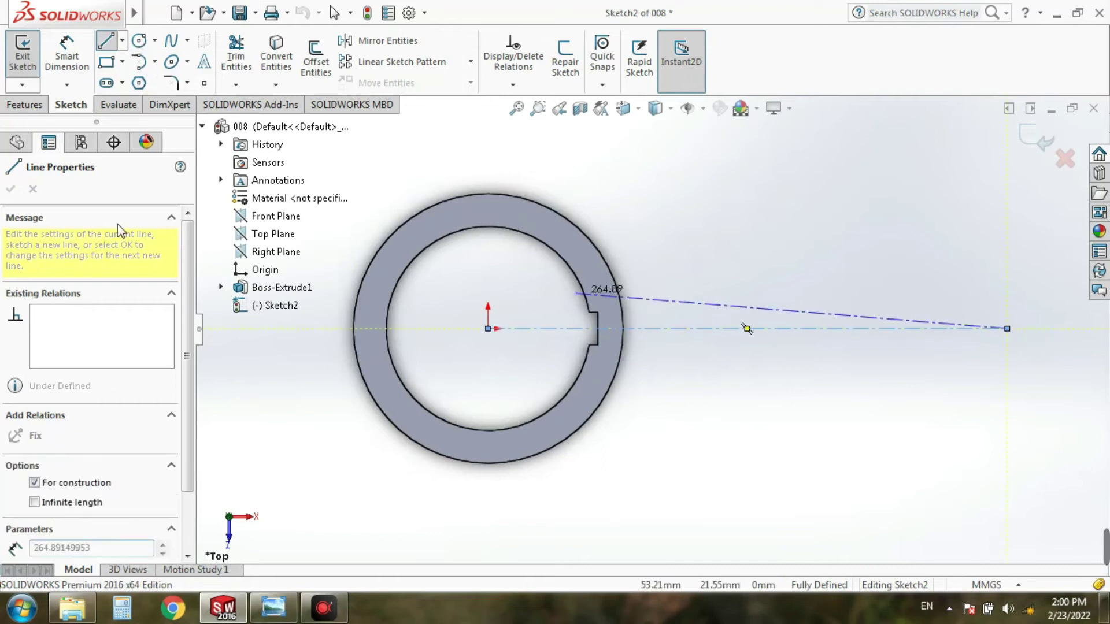
# Check the overall rod span in the exercise drawing and dimension the centerline's length as 1140/2 (570 mm)
pyautogui.click(66, 55)
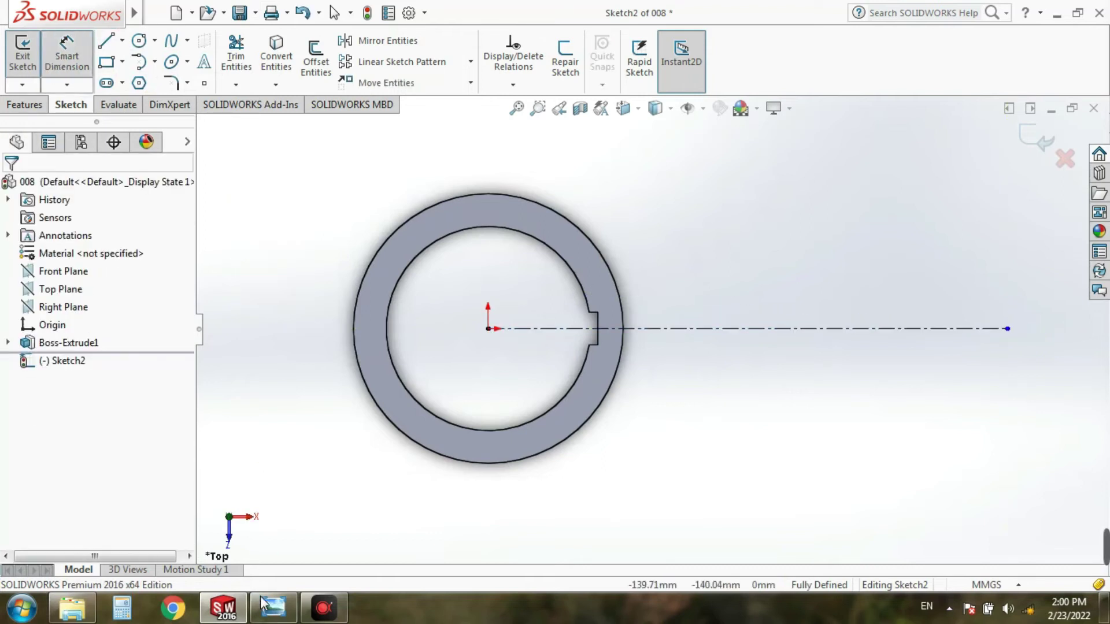
pyautogui.click(270, 614)
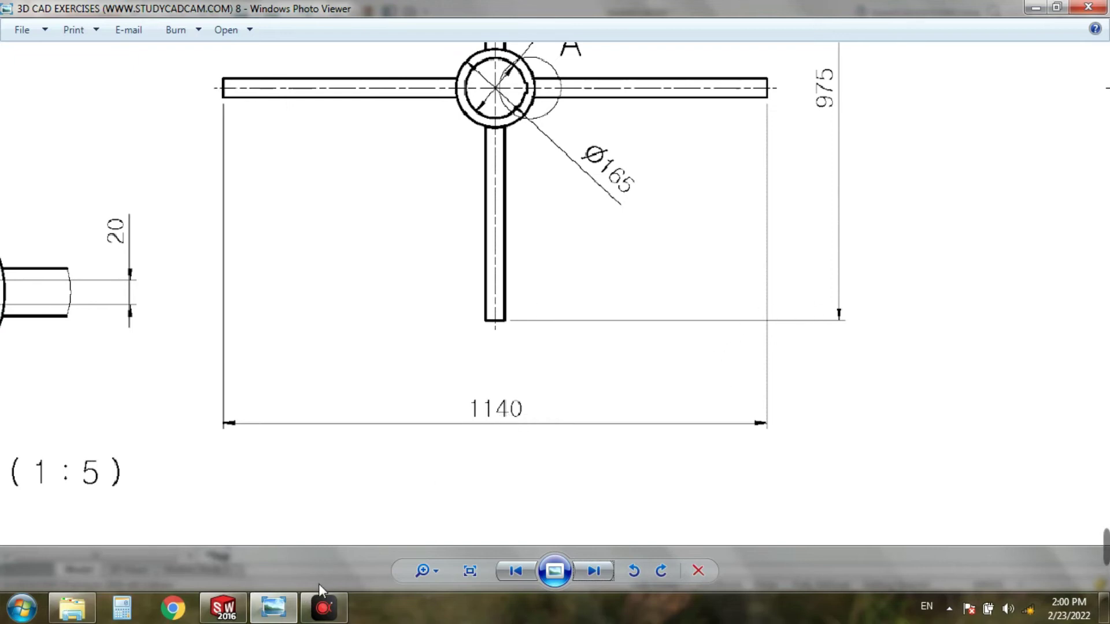
pyautogui.click(273, 608)
pyautogui.click(712, 335)
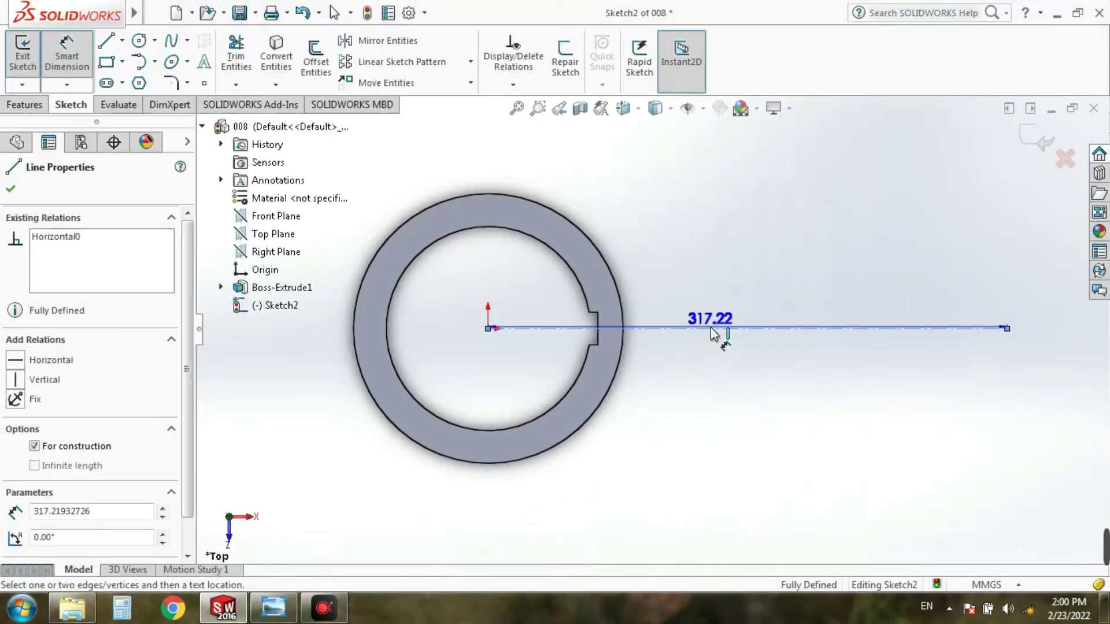
pyautogui.click(681, 508)
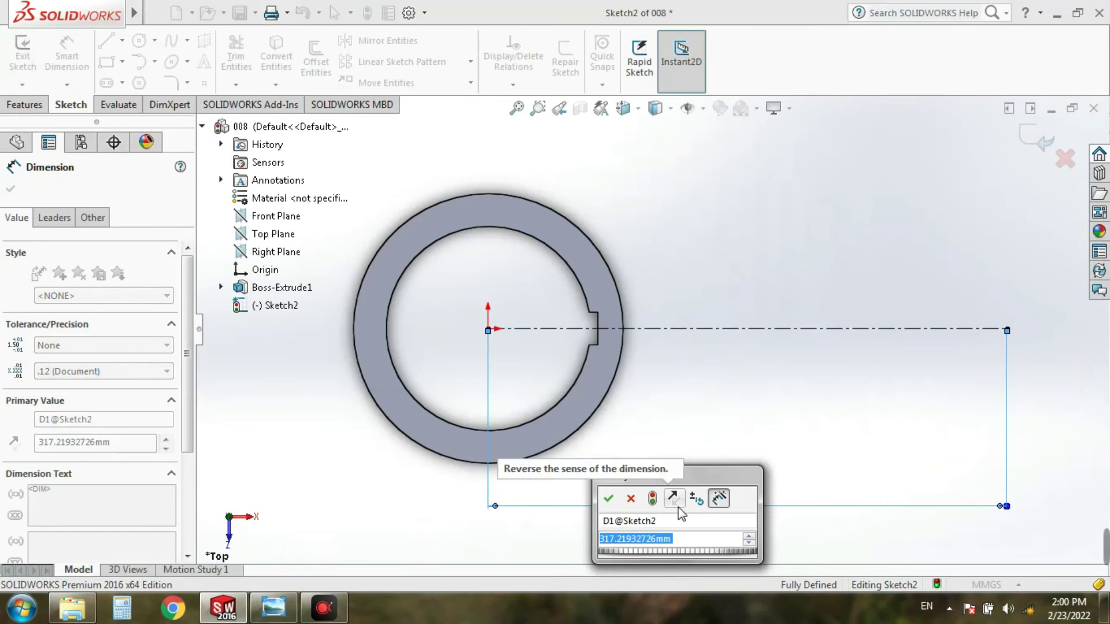
pyautogui.write('1140/2')
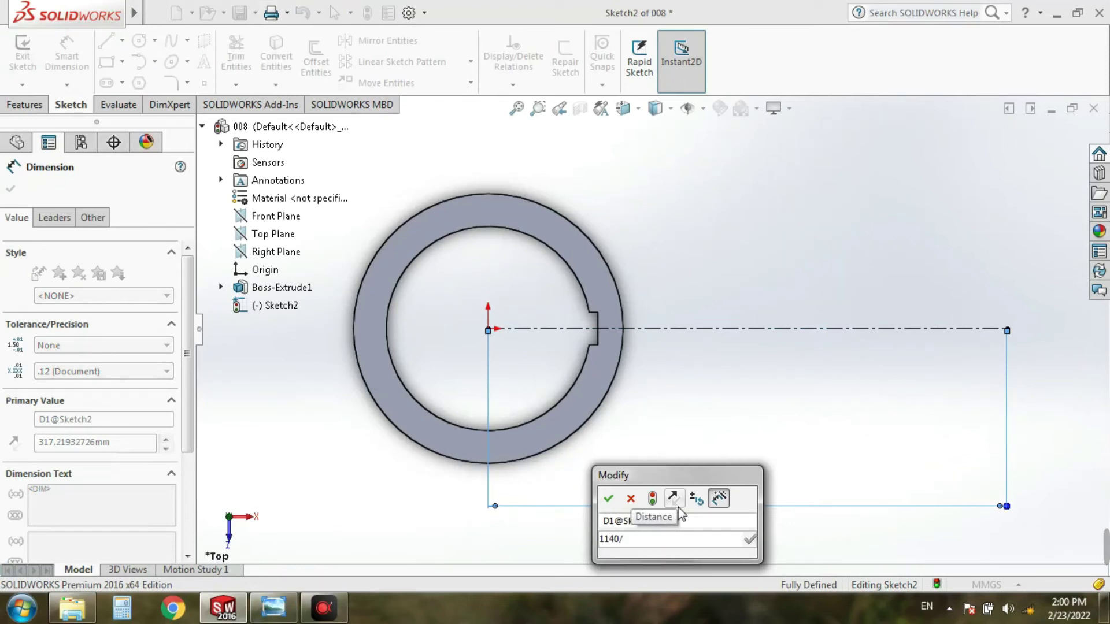
pyautogui.click(607, 498)
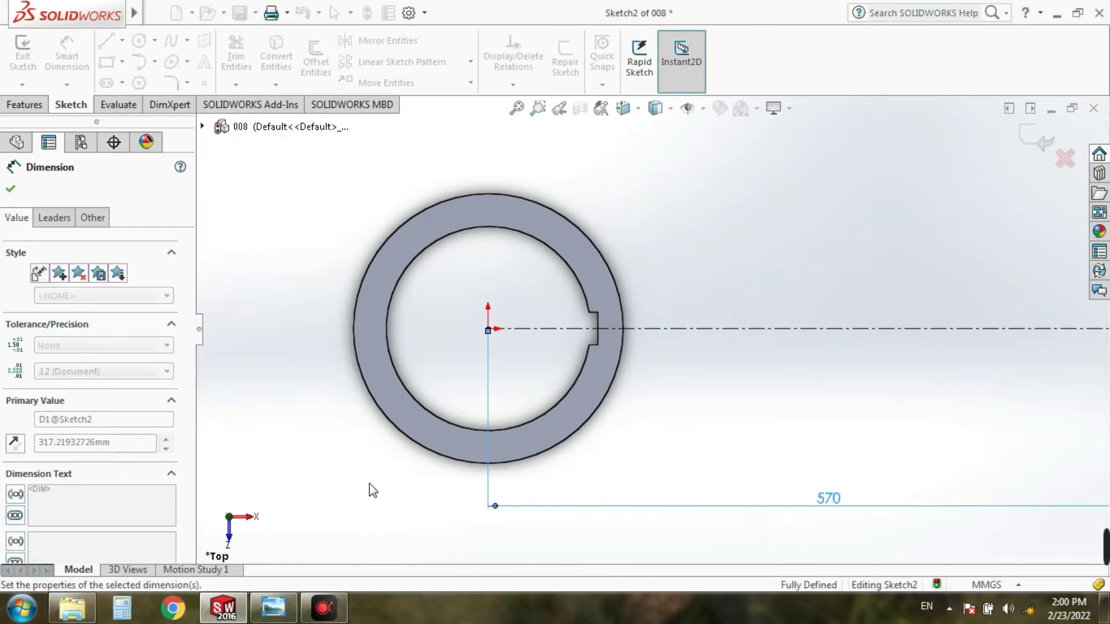
pyautogui.scroll(3, 688, 488)
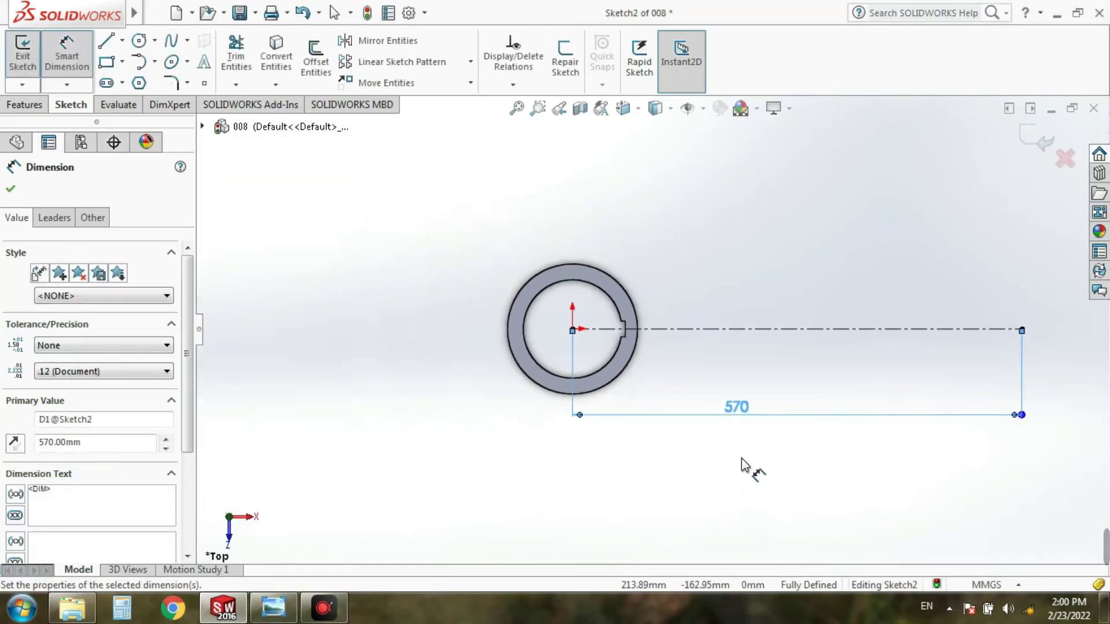
pyautogui.scroll(-2, 844, 359)
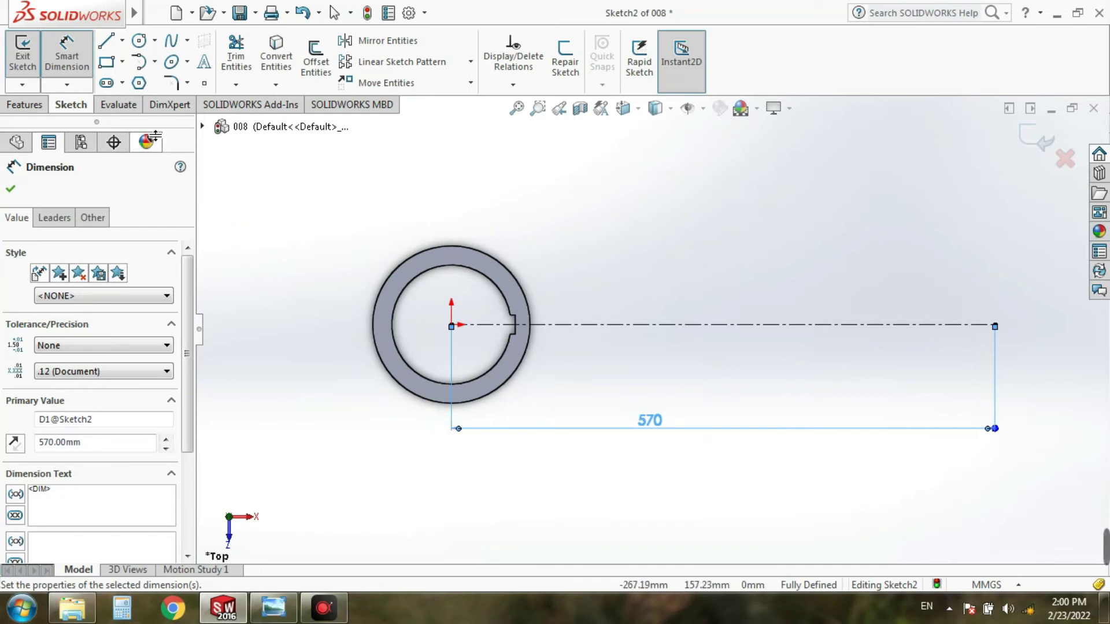
# Check the rod diameter in the exercise drawing and sketch a vertical line about 27 mm long down from the centerline's outer end
pyautogui.click(274, 607)
pyautogui.moveTo(971, 271)
pyautogui.mouseDown()
pyautogui.moveTo(540, 389)
pyautogui.moveTo(453, 395)
pyautogui.mouseUp()
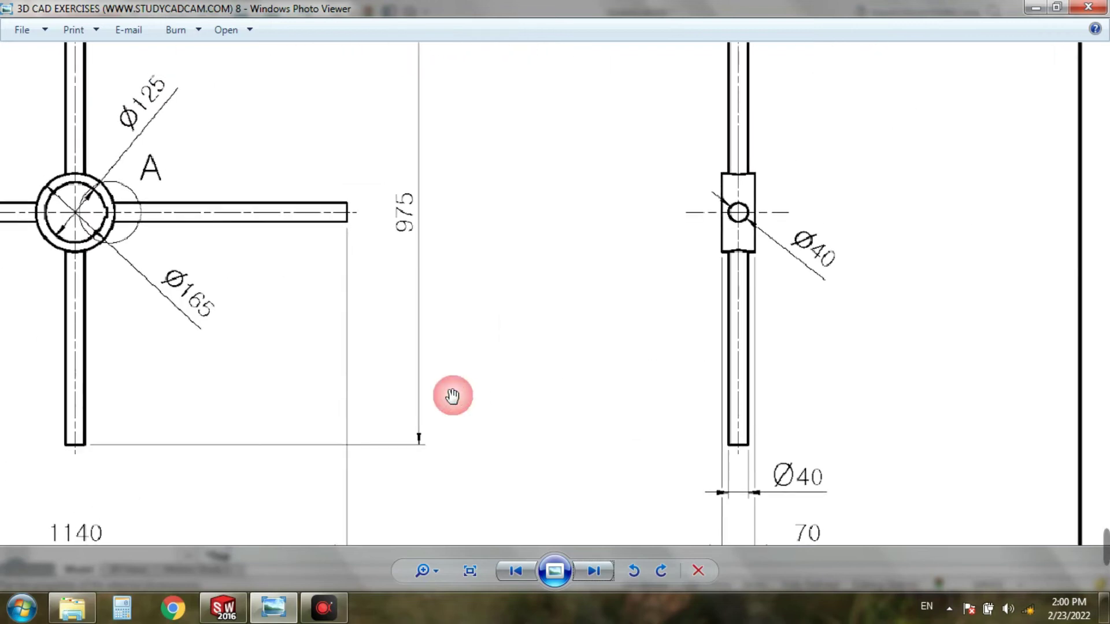
pyautogui.click(290, 614)
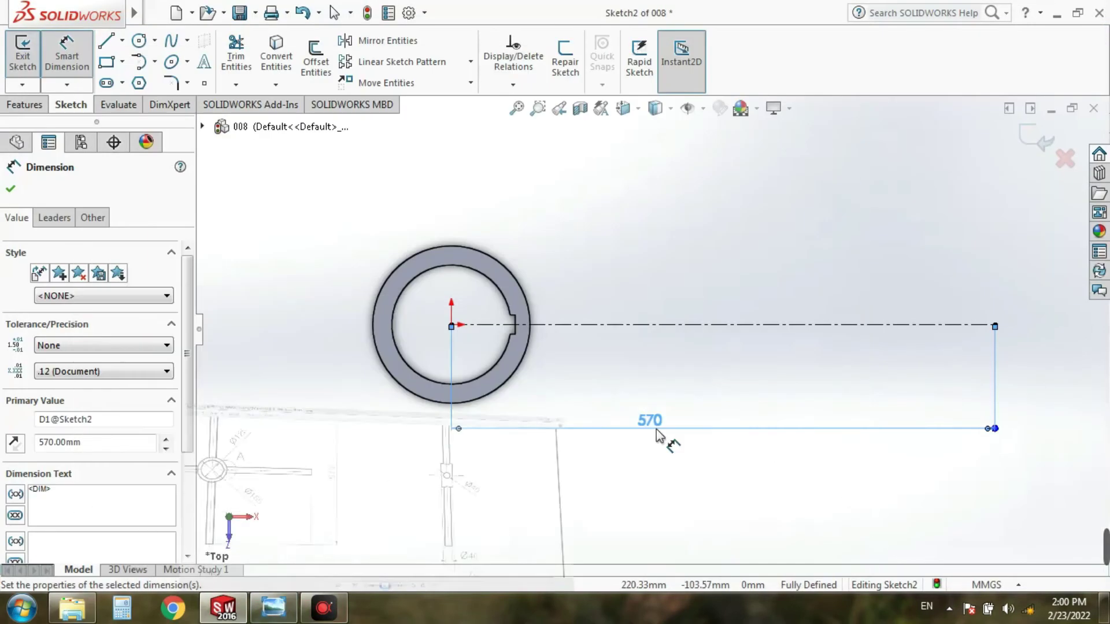
pyautogui.click(112, 46)
pyautogui.scroll(-3, 937, 365)
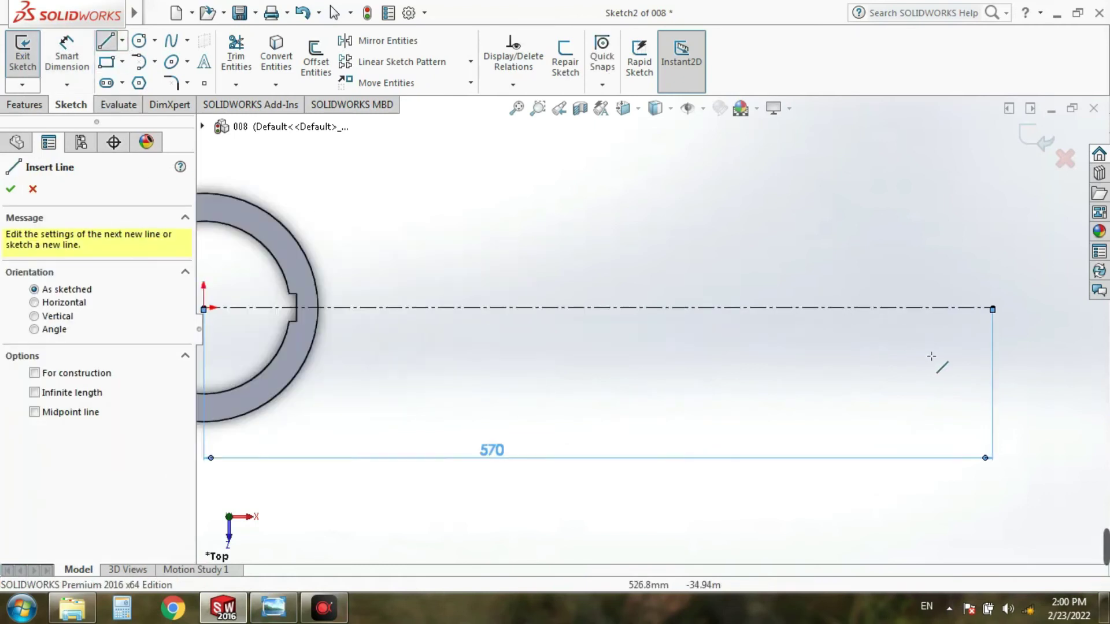
pyautogui.click(988, 298)
pyautogui.click(987, 343)
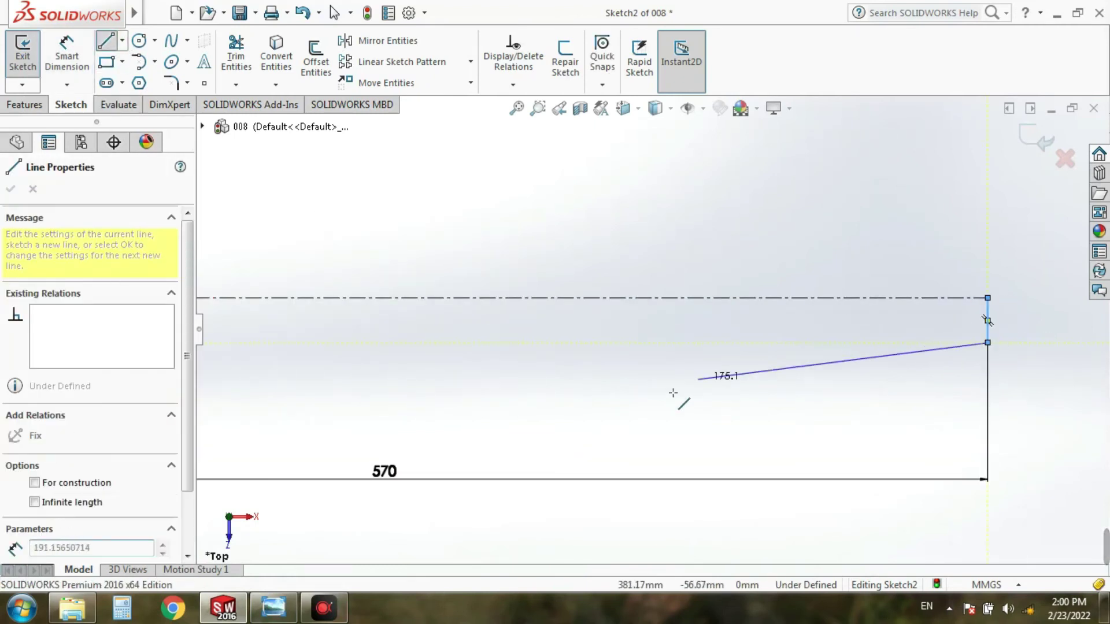
# Continue with a horizontal line about 501 mm long back into the ring's wall, parallel to the centerline, and end the line chain
pyautogui.scroll(3, 672, 392)
pyautogui.scroll(-3, 401, 344)
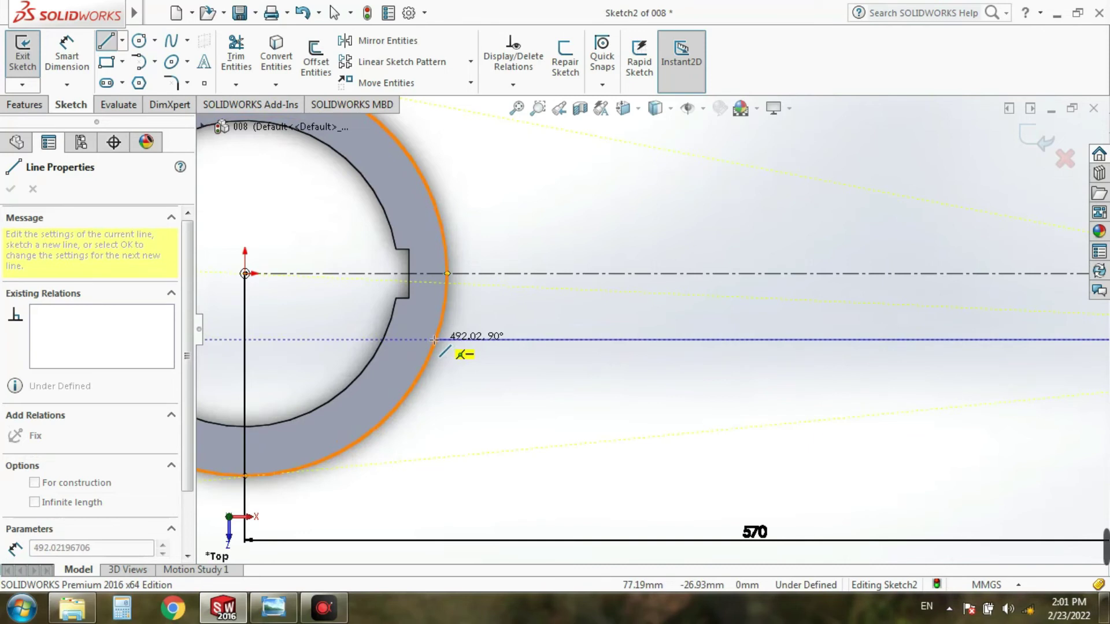
pyautogui.scroll(2, 434, 341)
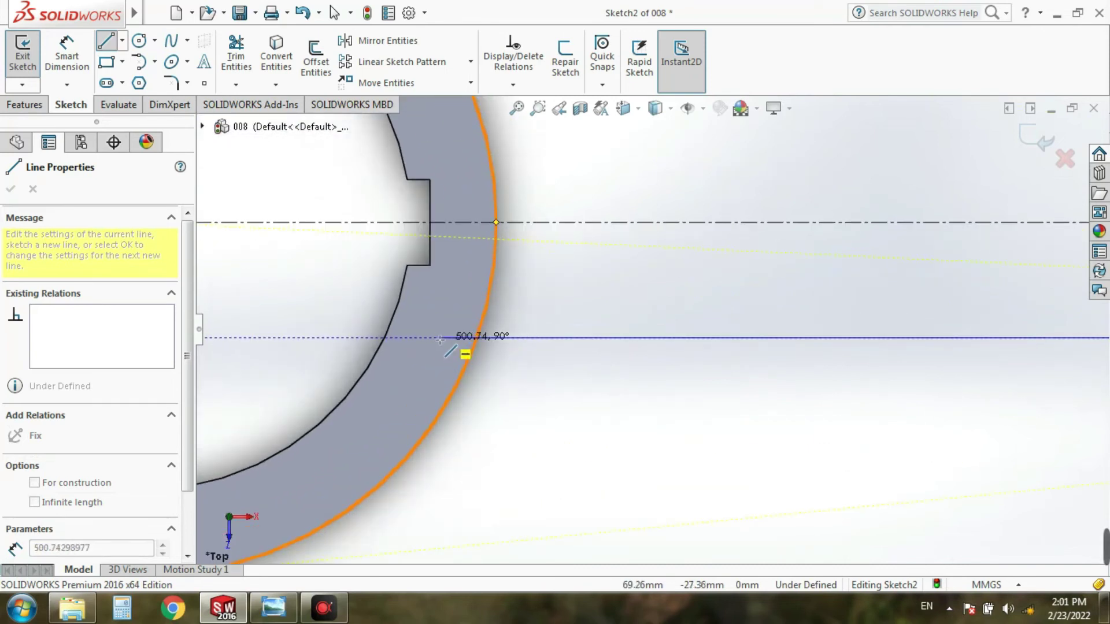
pyautogui.click(439, 340)
pyautogui.scroll(-5, 653, 387)
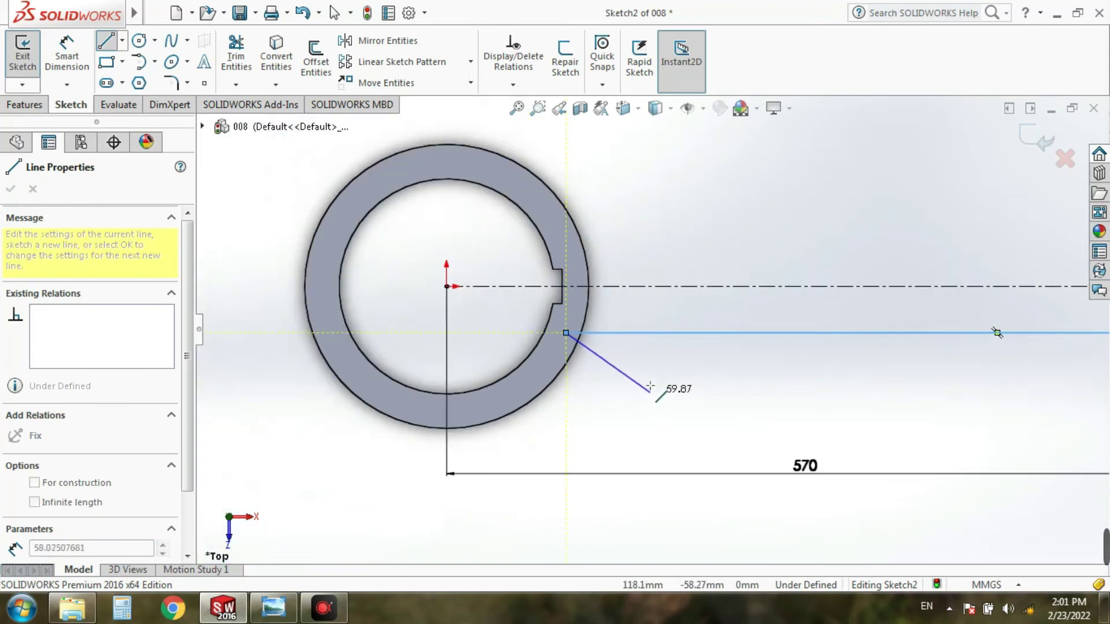
pyautogui.scroll(3, 638, 361)
pyautogui.scroll(-2, 638, 364)
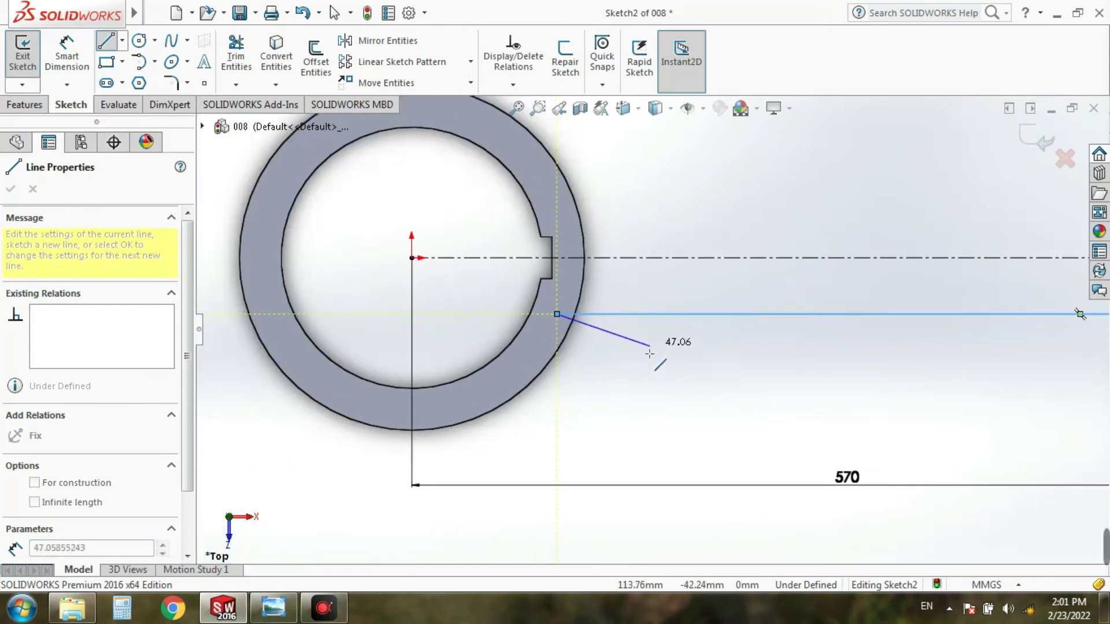
pyautogui.press('Escape')
pyautogui.scroll(-2, 702, 363)
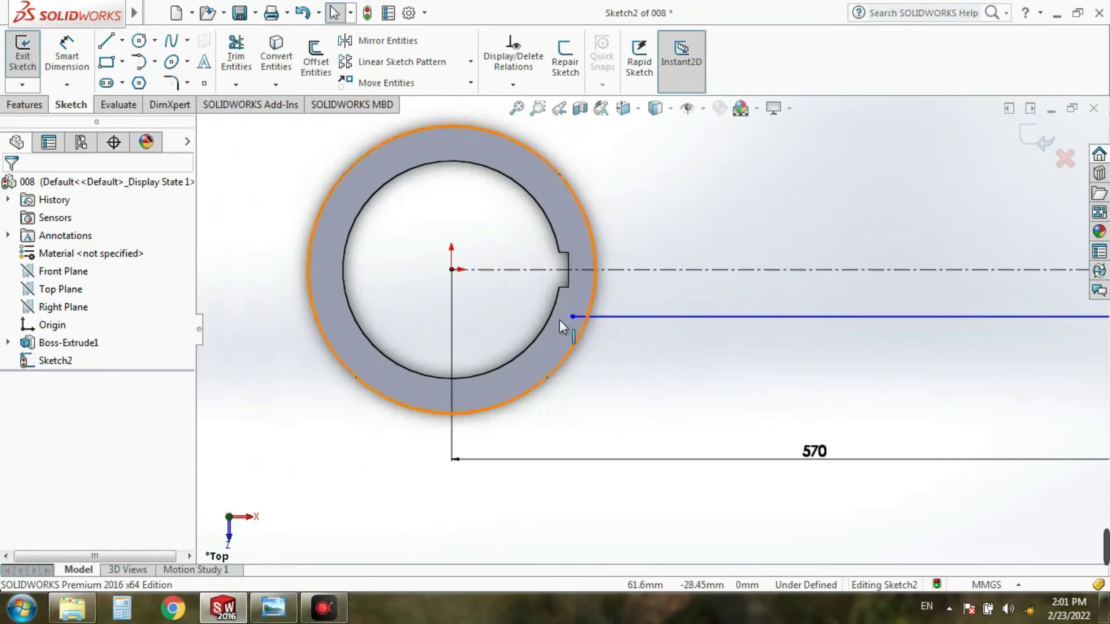
pyautogui.scroll(3, 594, 307)
pyautogui.scroll(3, 602, 302)
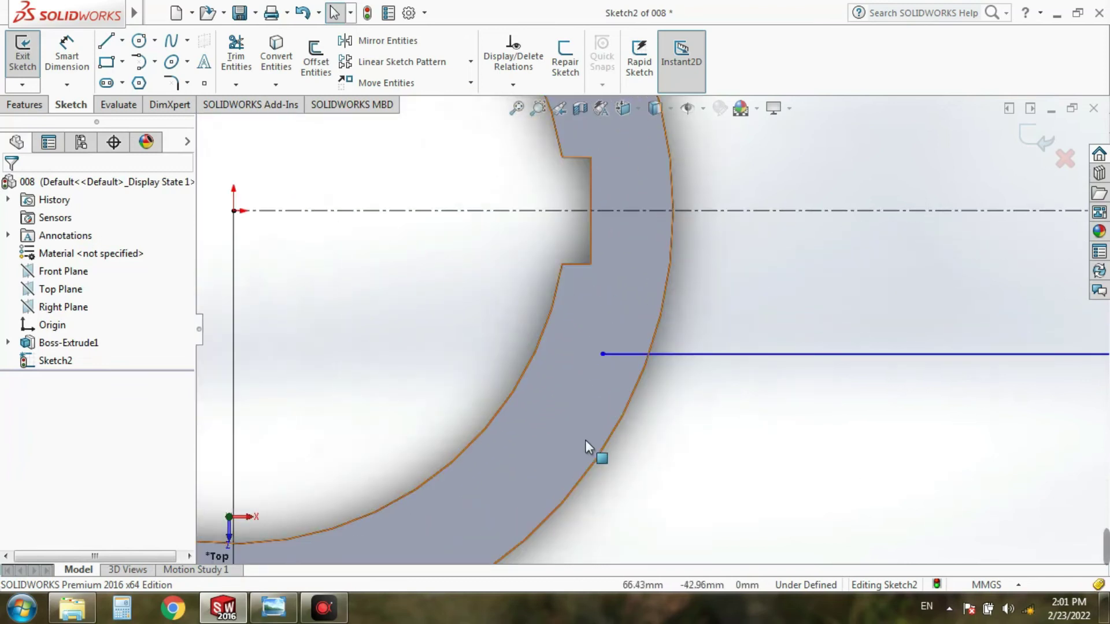
pyautogui.scroll(-3, 757, 442)
pyautogui.scroll(-5, 757, 443)
pyautogui.scroll(1, 768, 394)
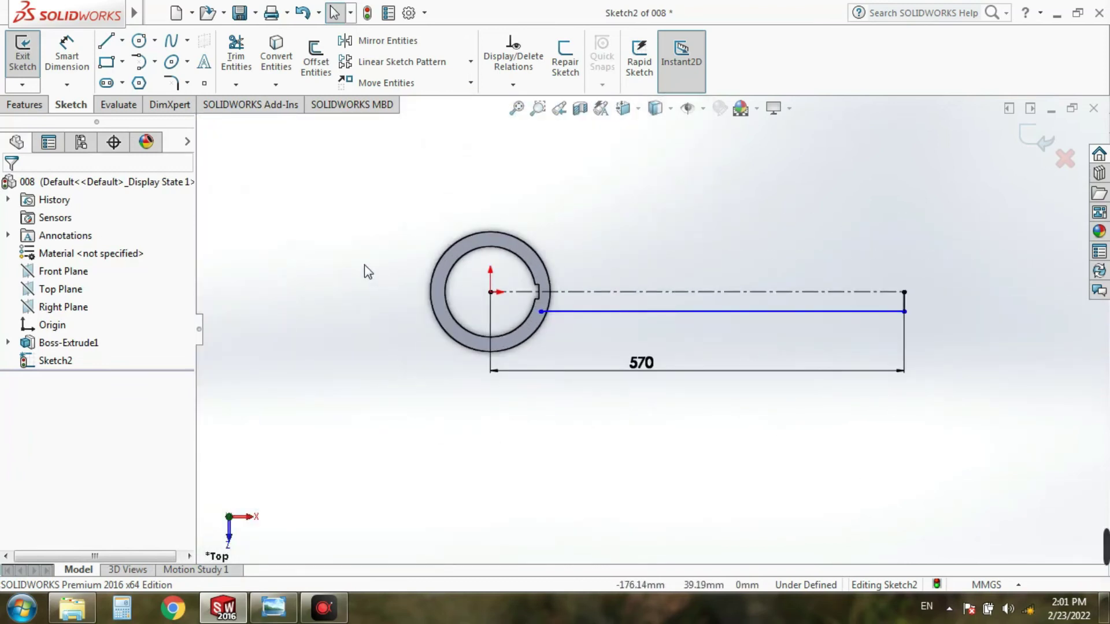
# Dimension the long horizontal line below the centerline and set its length to 500 mm
pyautogui.click(67, 55)
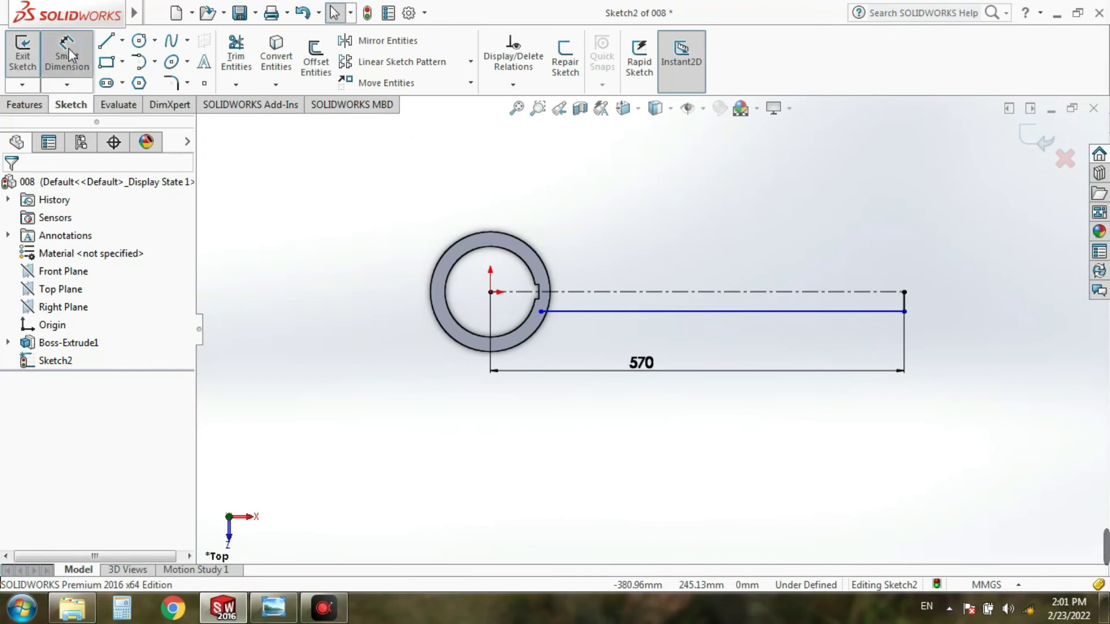
pyautogui.click(701, 311)
pyautogui.click(699, 328)
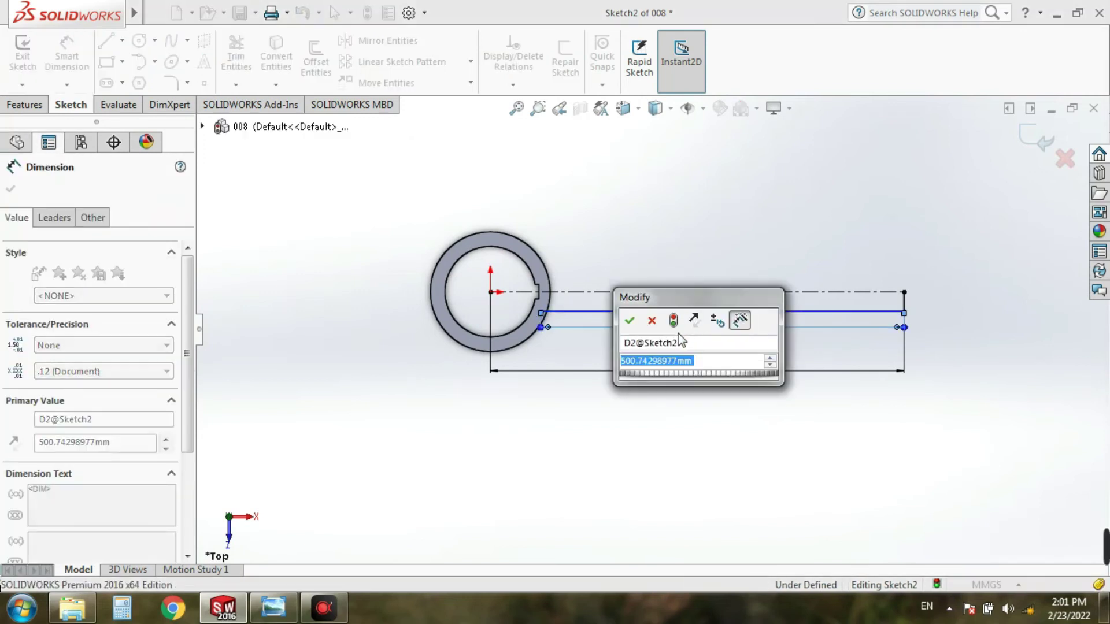
pyautogui.write('500')
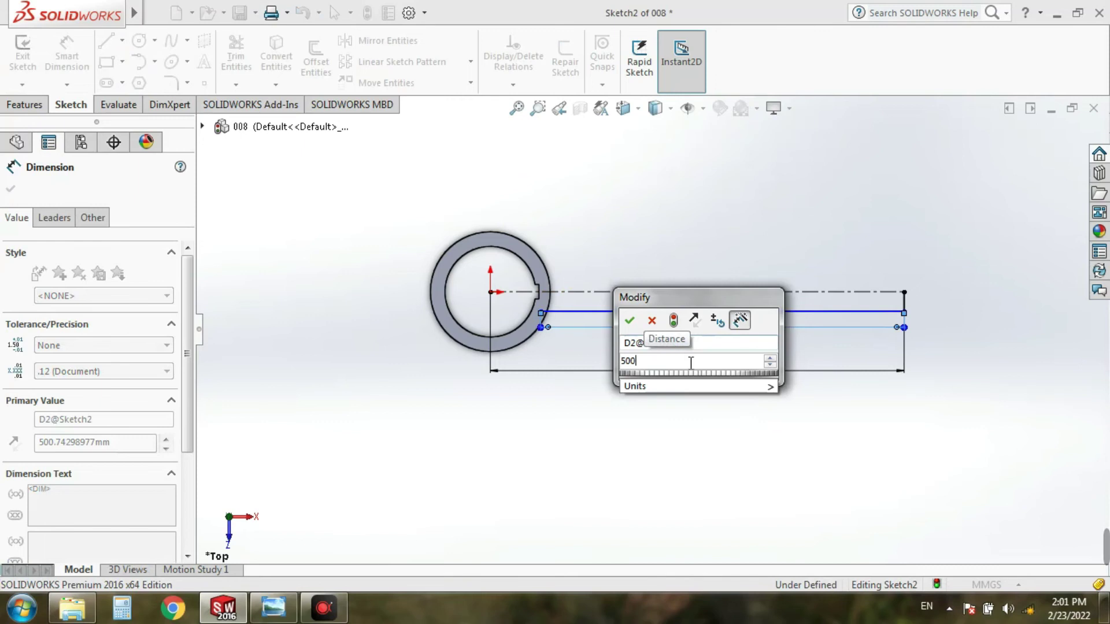
pyautogui.click(629, 322)
# Dimension the short vertical line at the rod's outer end as 40/2 (20 mm)
pyautogui.scroll(2, 775, 310)
pyautogui.scroll(-2, 775, 309)
pyautogui.scroll(-1, 775, 309)
pyautogui.click(857, 330)
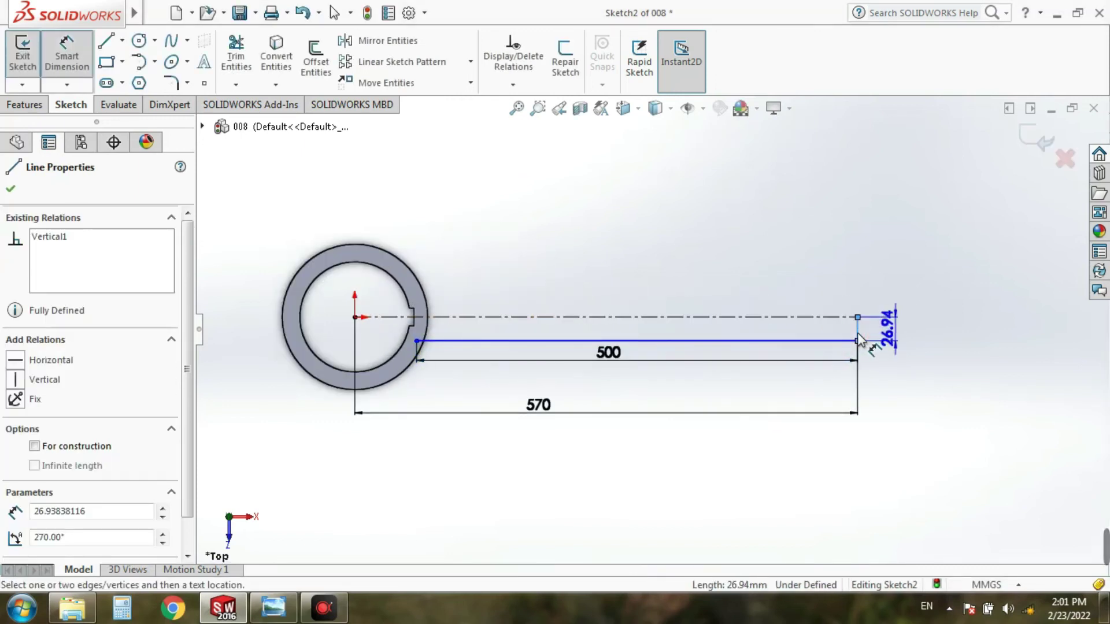
pyautogui.click(903, 332)
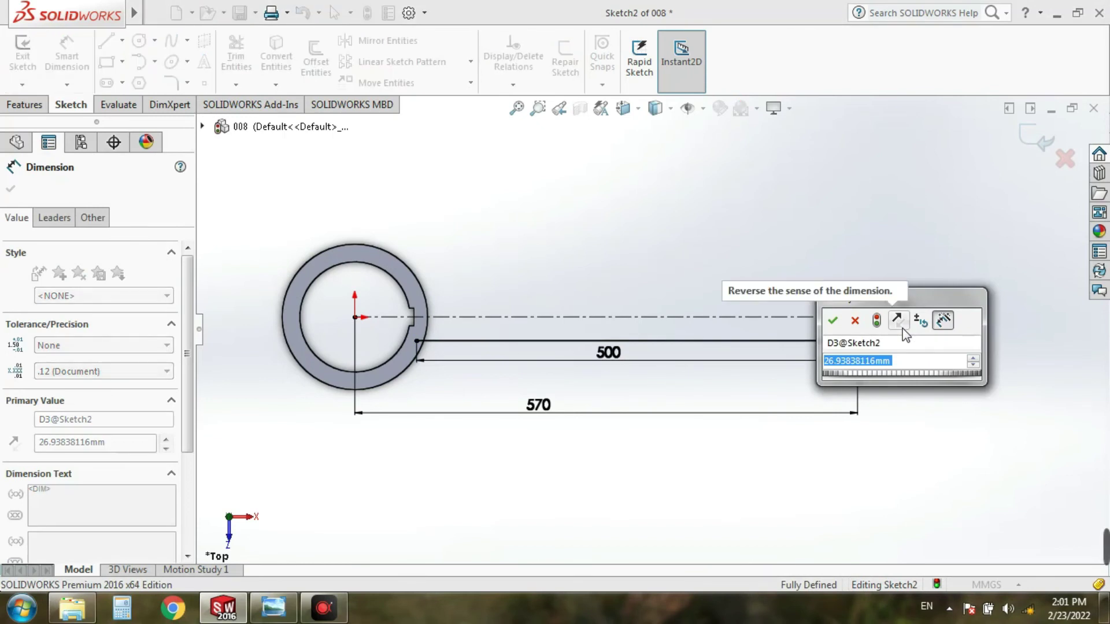
pyautogui.write('40')
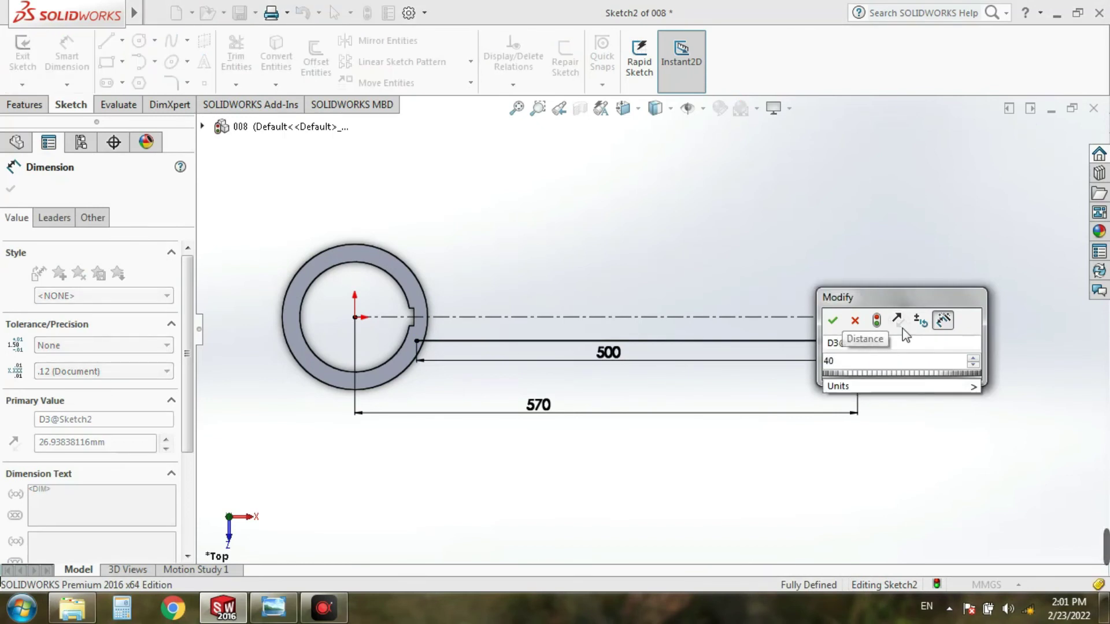
pyautogui.write('/2')
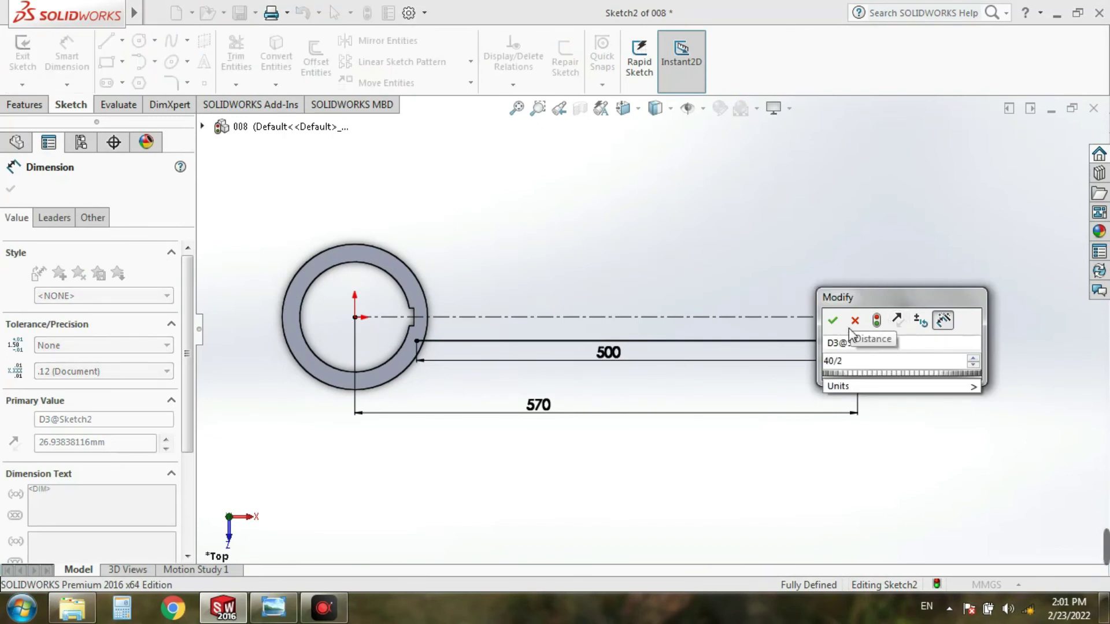
pyautogui.click(832, 320)
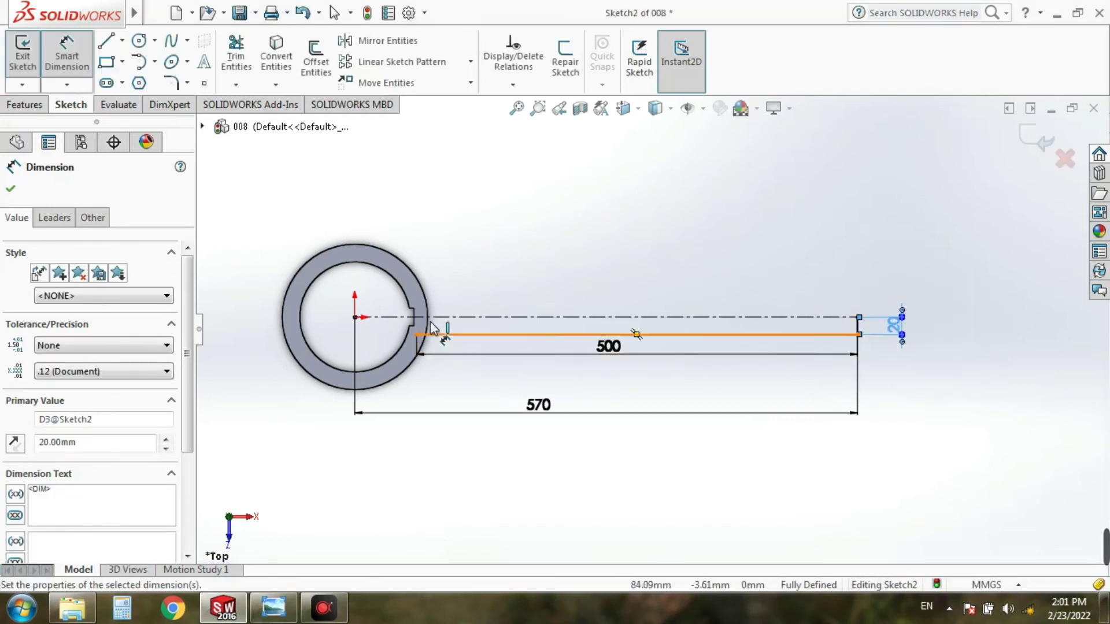
# Sketch a vertical line from the long line's inner end inside the ring's wall up to the centerline
pyautogui.scroll(-8, 439, 331)
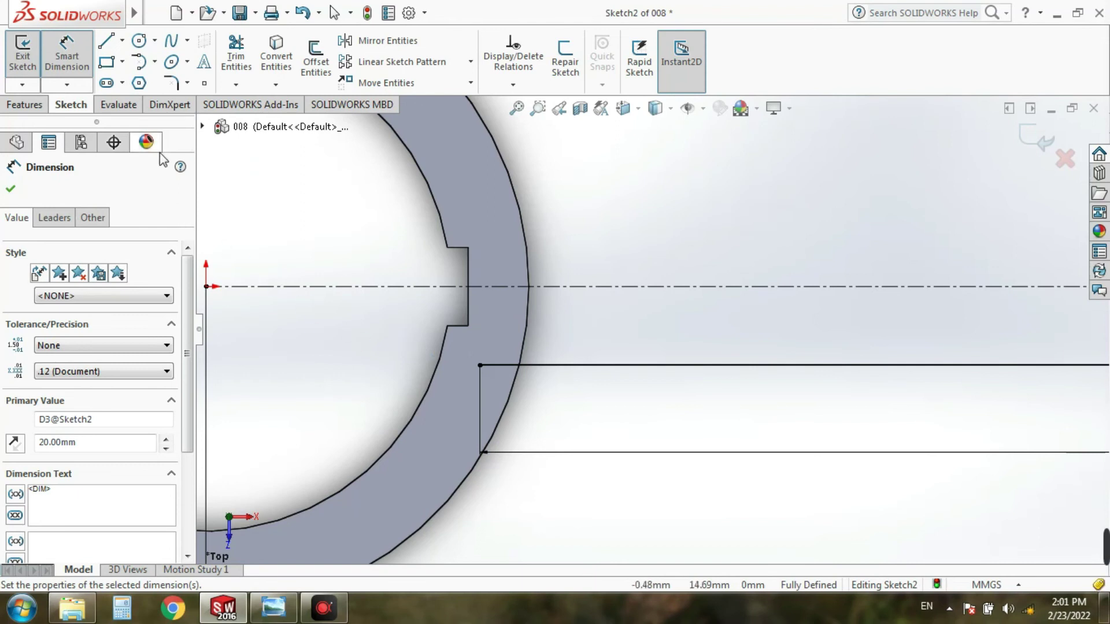
pyautogui.click(64, 58)
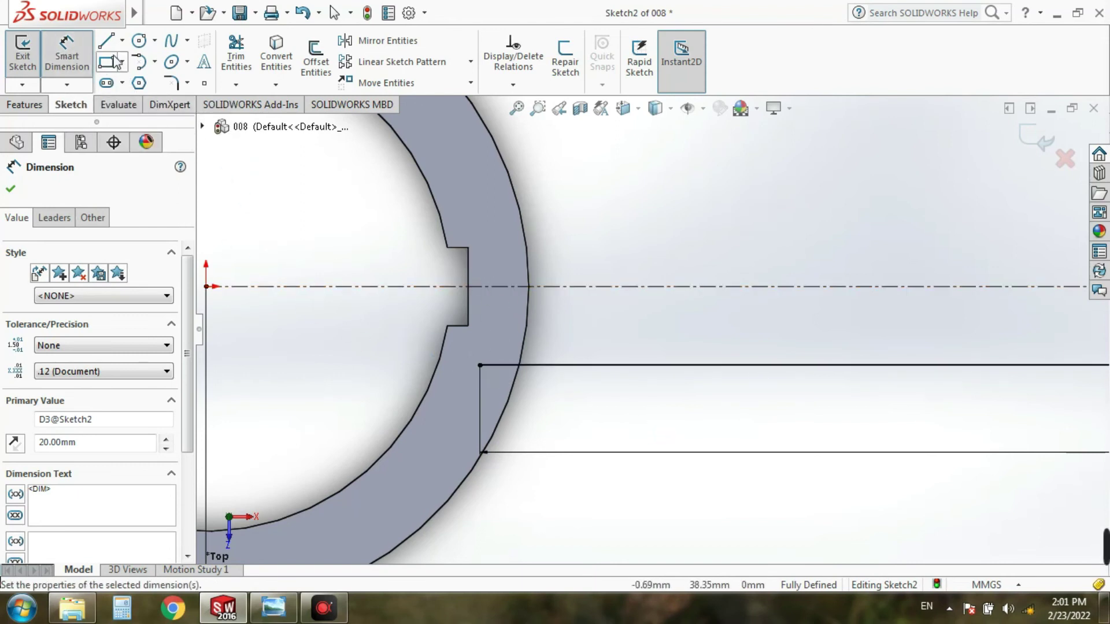
pyautogui.click(107, 41)
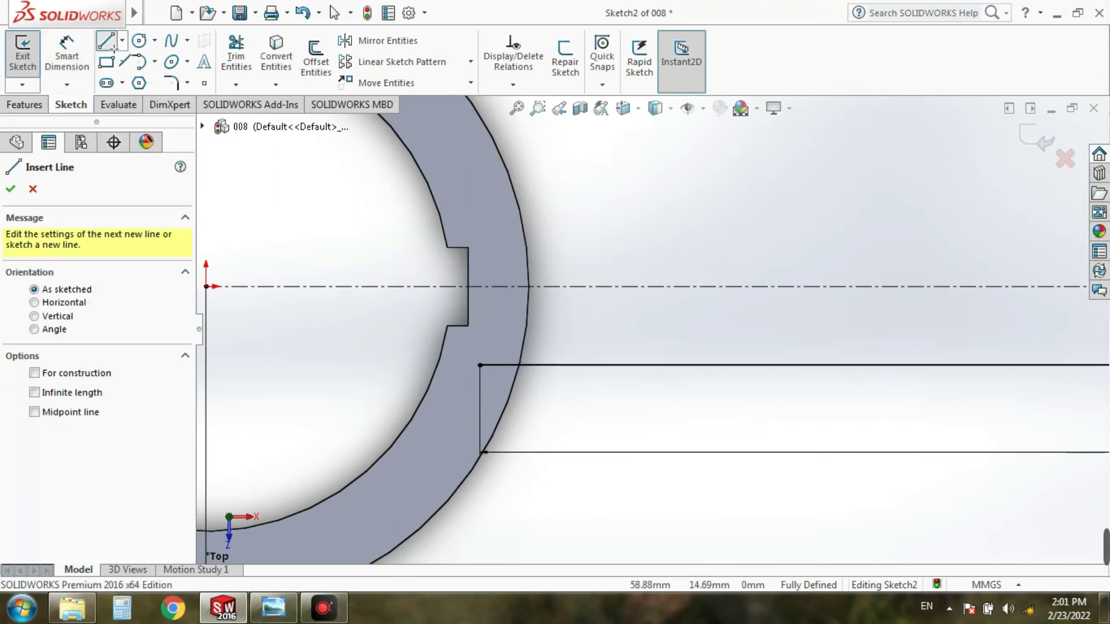
pyautogui.click(480, 365)
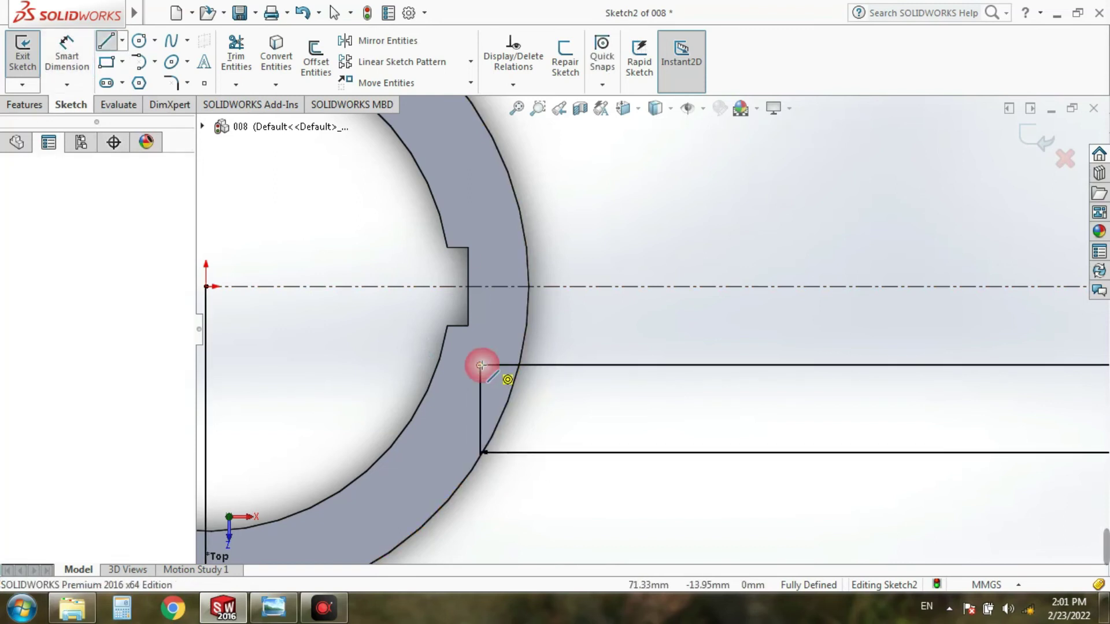
pyautogui.click(481, 286)
pyautogui.scroll(1, 653, 331)
pyautogui.scroll(1, 711, 493)
pyautogui.press('Escape')
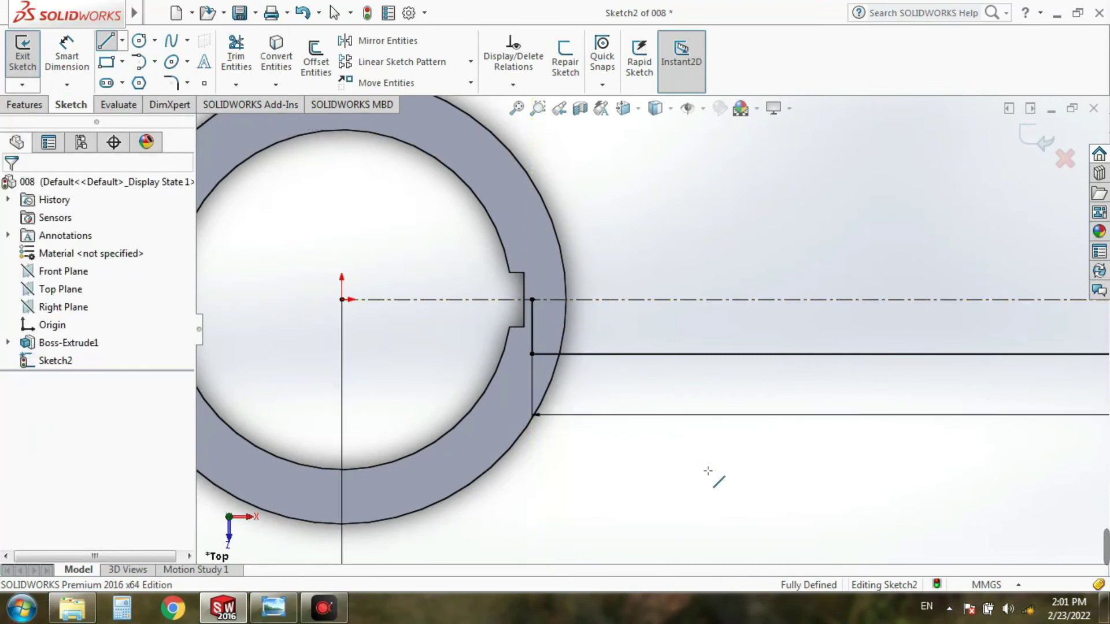
# Revolve the rod profile 360° about the horizontal centerline, allowing the open sketch to close automatically and merging the result
pyautogui.scroll(1, 706, 455)
pyautogui.scroll(4, 751, 413)
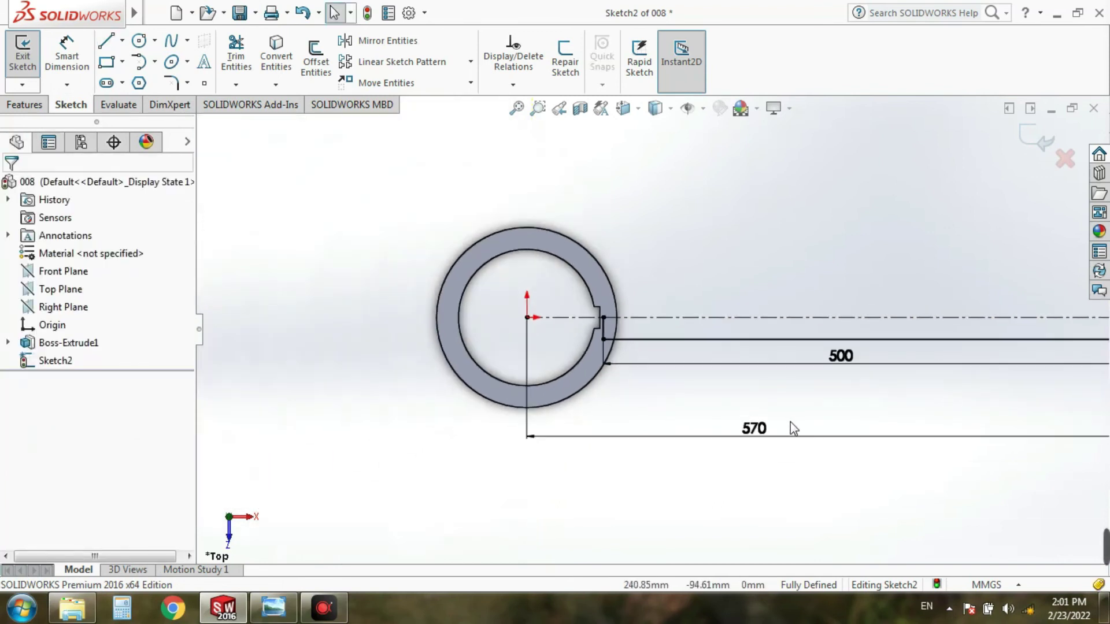
pyautogui.scroll(-2, 767, 349)
pyautogui.scroll(-1, 614, 345)
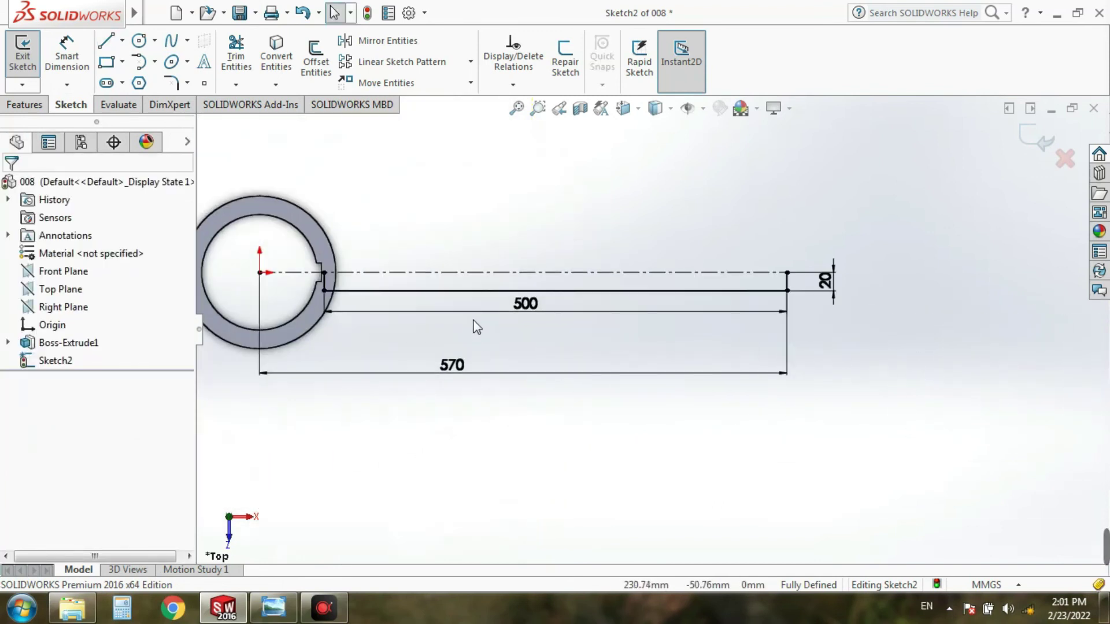
pyautogui.click(24, 65)
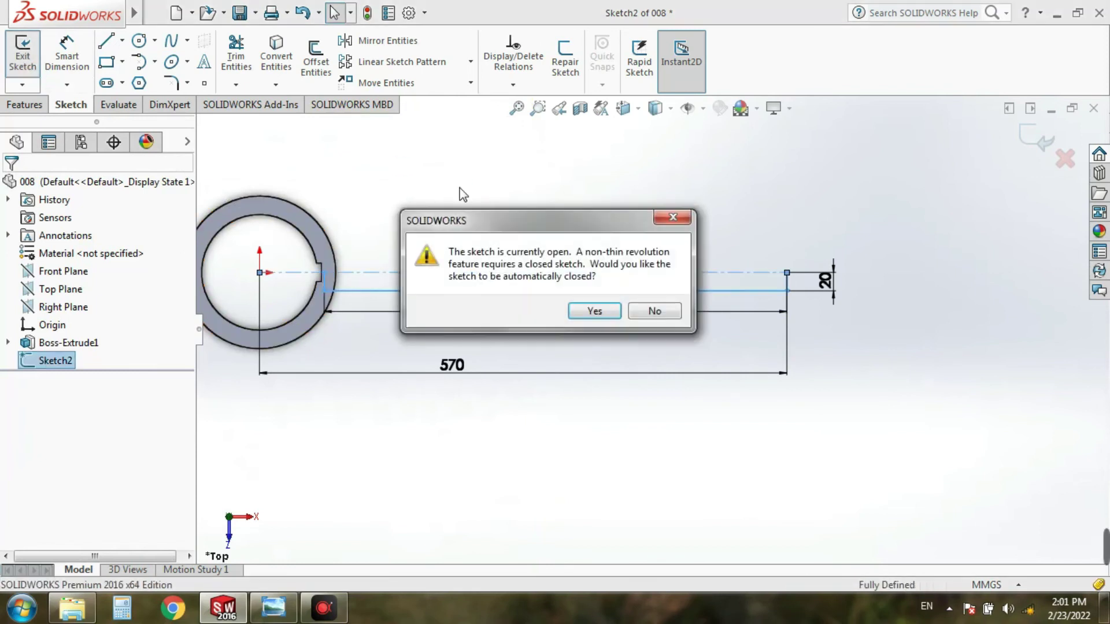
pyautogui.click(592, 312)
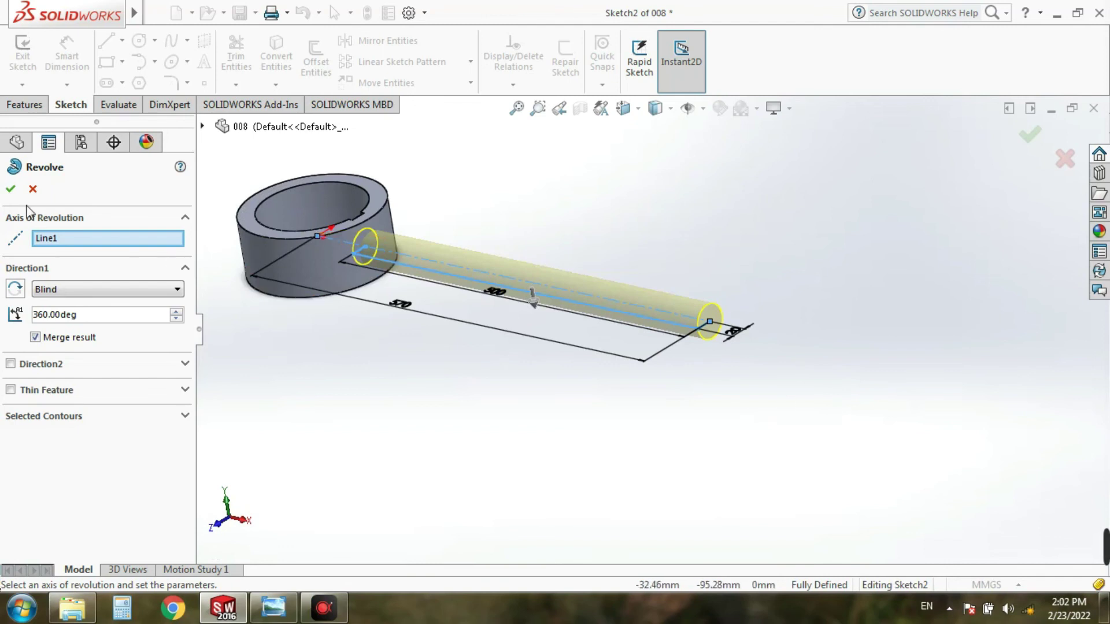
pyautogui.click(11, 189)
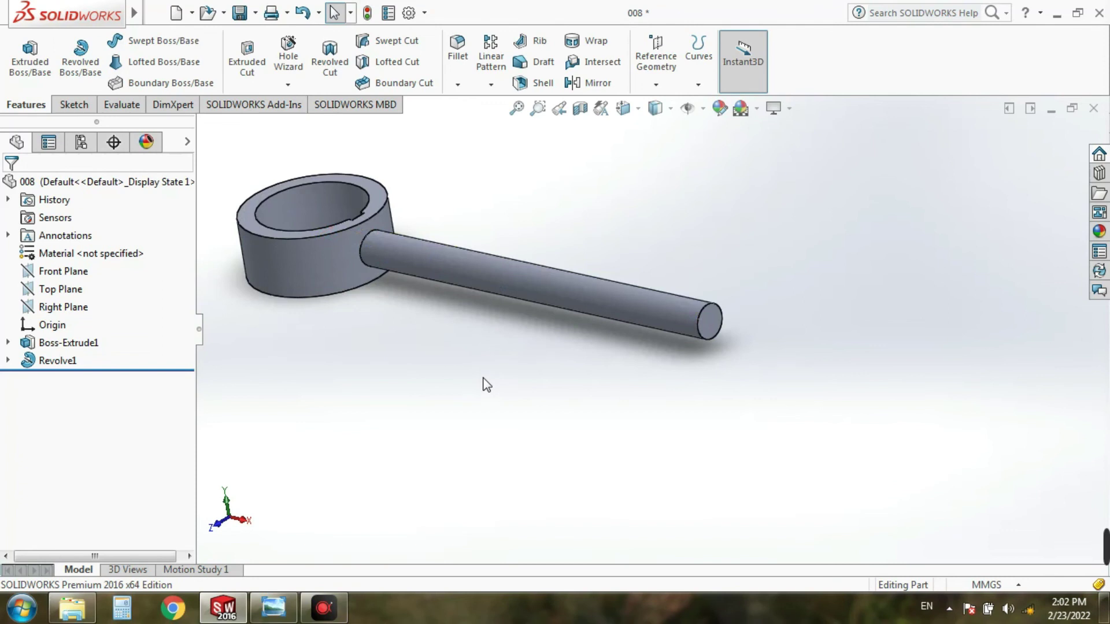
# Circular-pattern the revolved rod around the ring's outer top edge with 4 equally spaced instances over 360°
pyautogui.scroll(1, 479, 380)
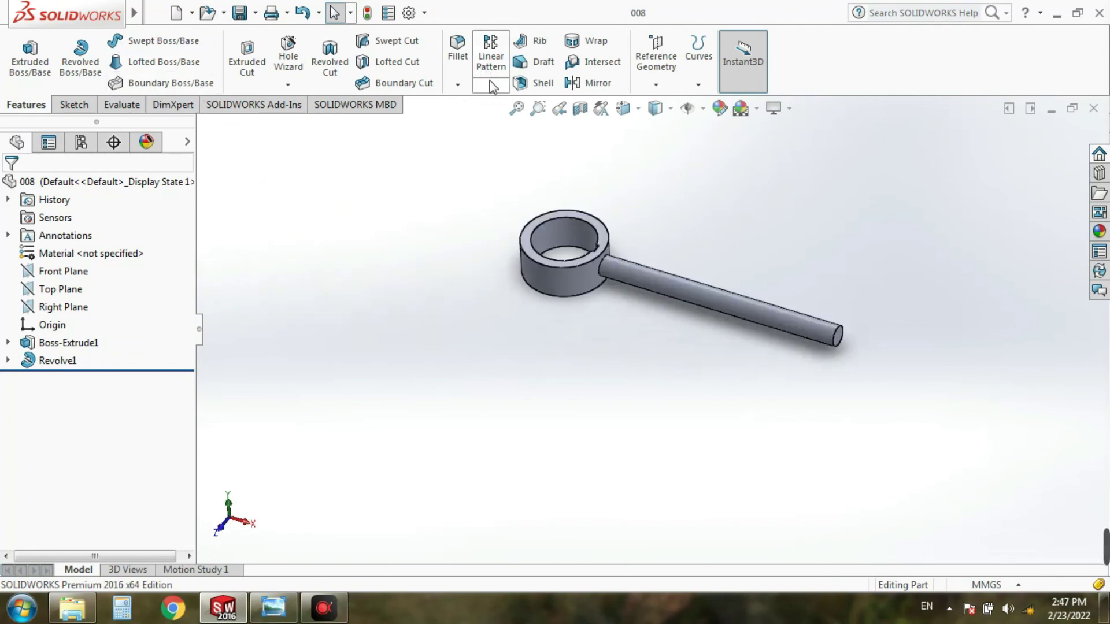
pyautogui.click(490, 84)
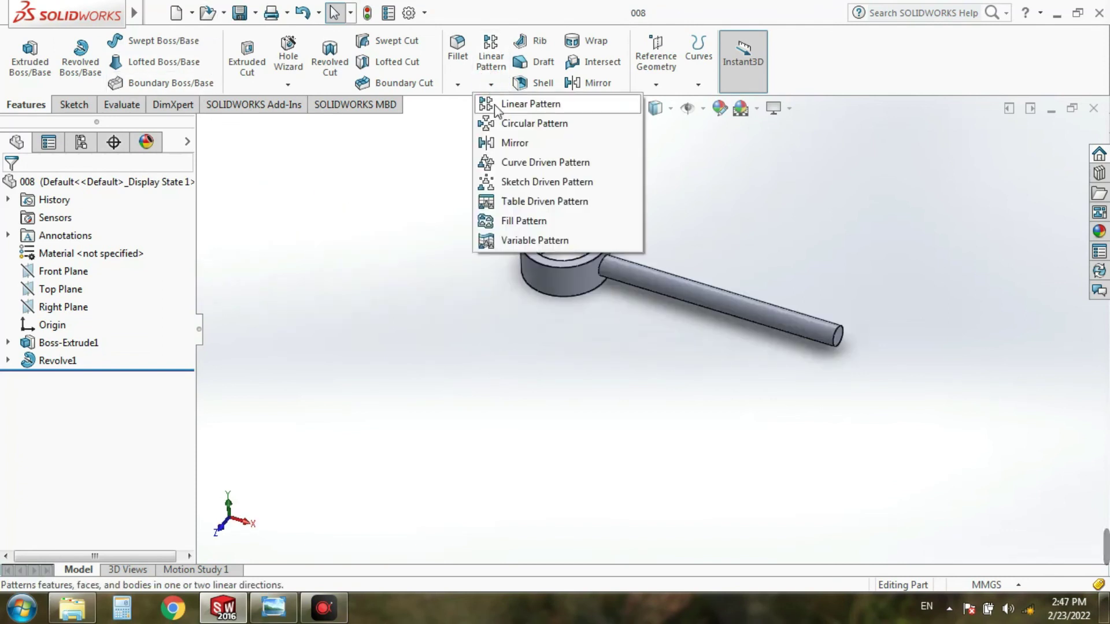
pyautogui.click(504, 125)
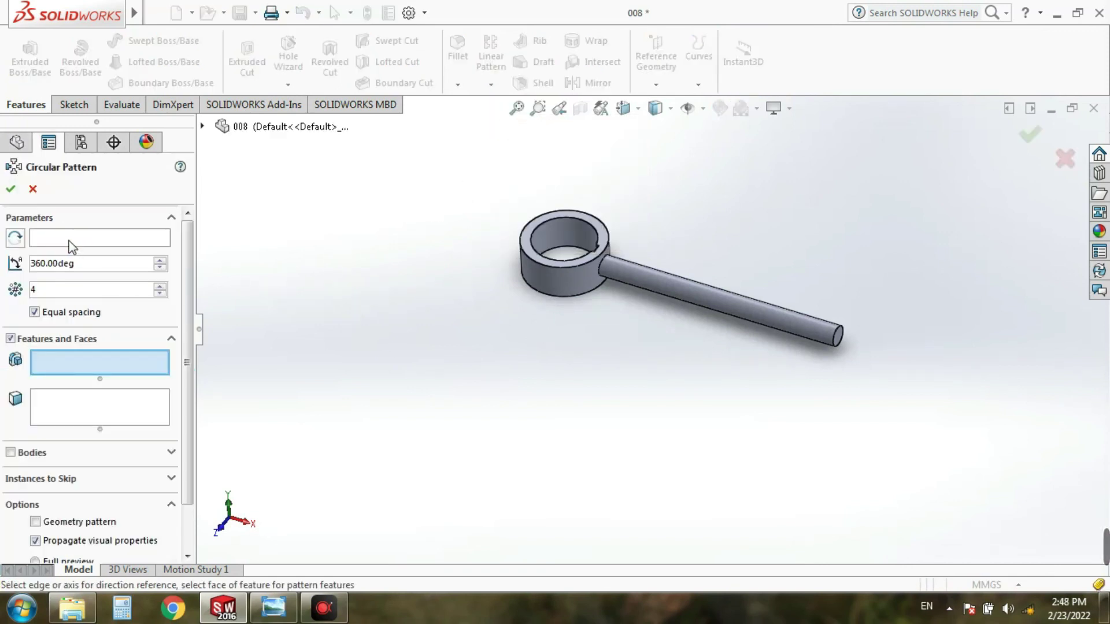
pyautogui.click(71, 239)
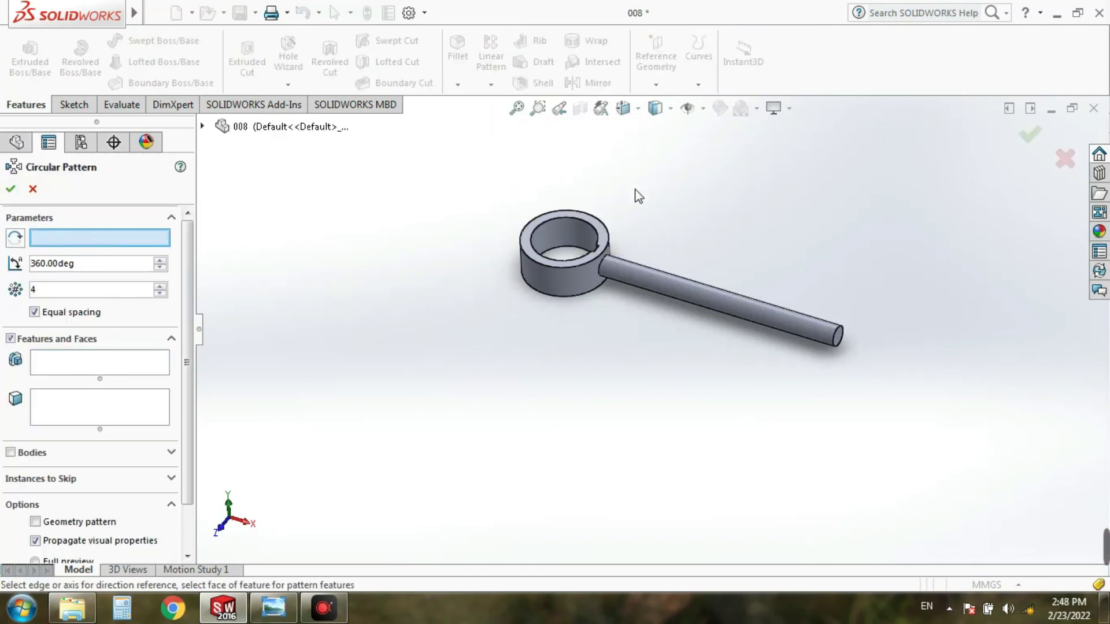
pyautogui.click(603, 226)
pyautogui.scroll(4, 631, 236)
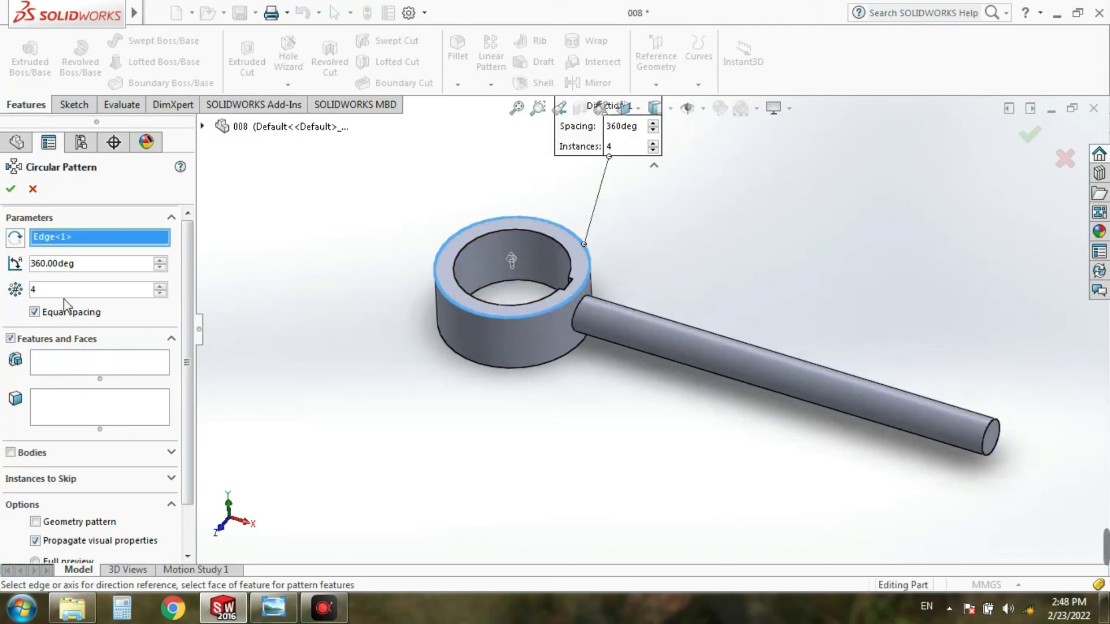
pyautogui.click(70, 364)
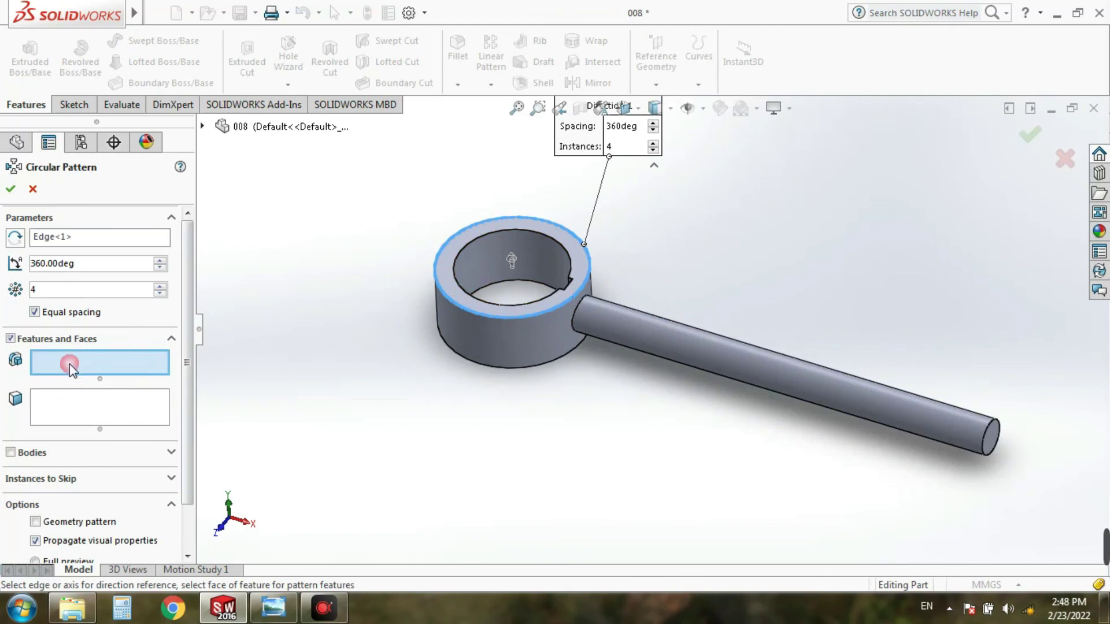
pyautogui.click(809, 373)
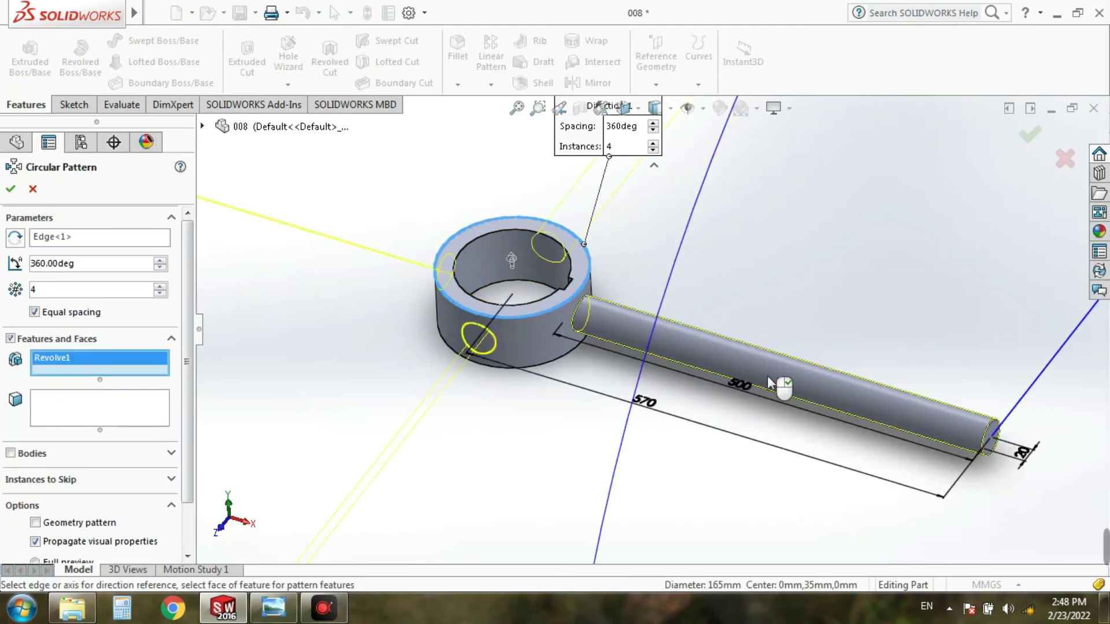
pyautogui.click(11, 191)
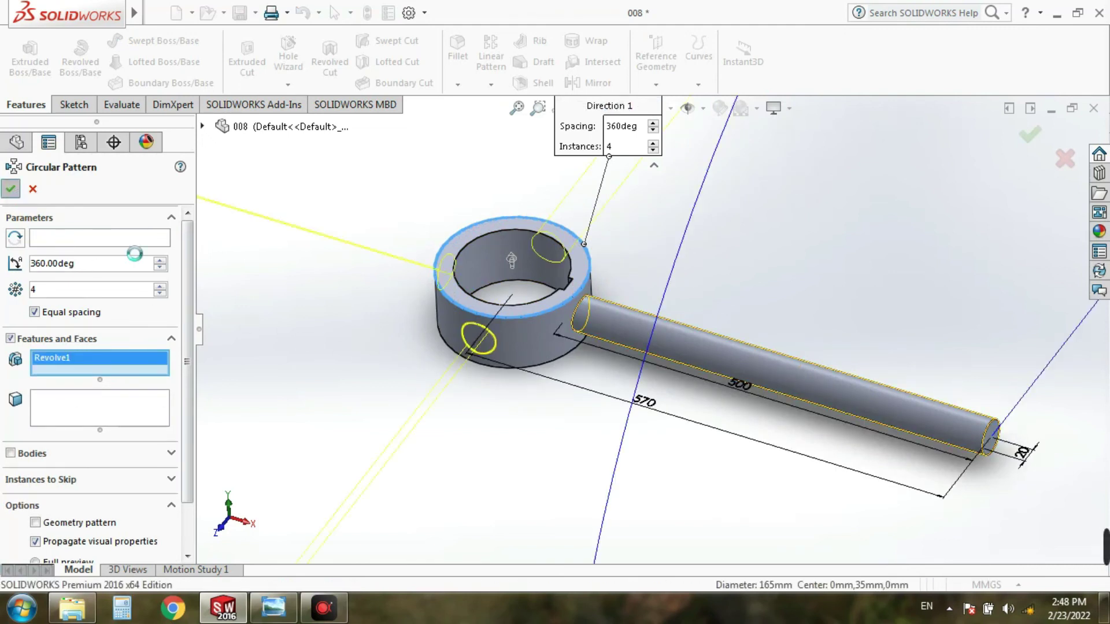
pyautogui.click(278, 280)
pyautogui.scroll(3, 647, 327)
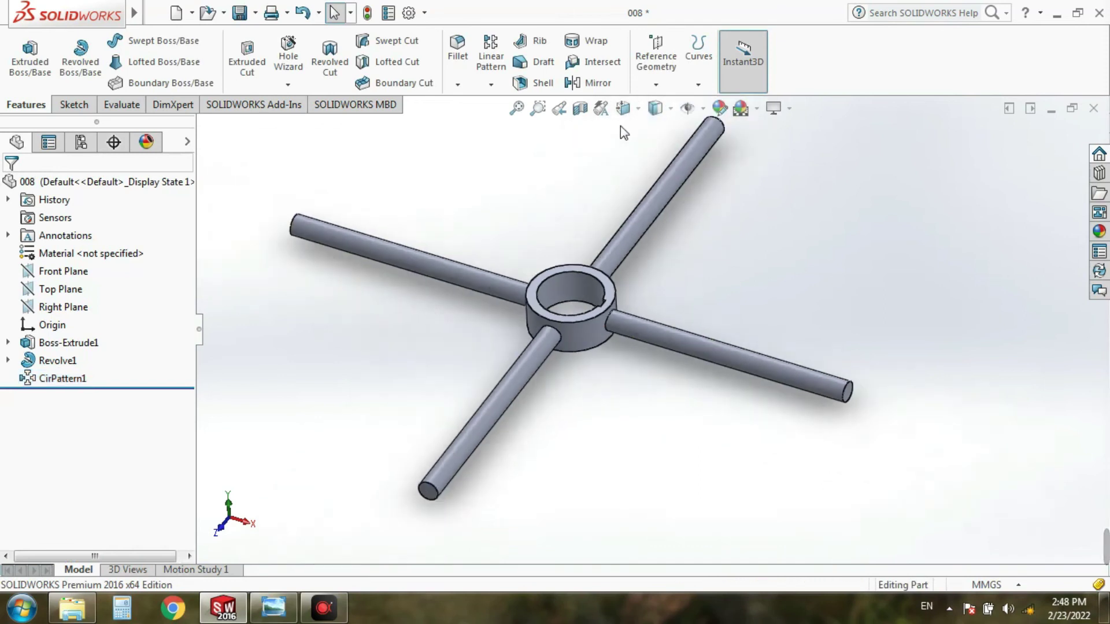
# Show the finished four-rod hub in the isometric view and clear any selection
pyautogui.click(627, 110)
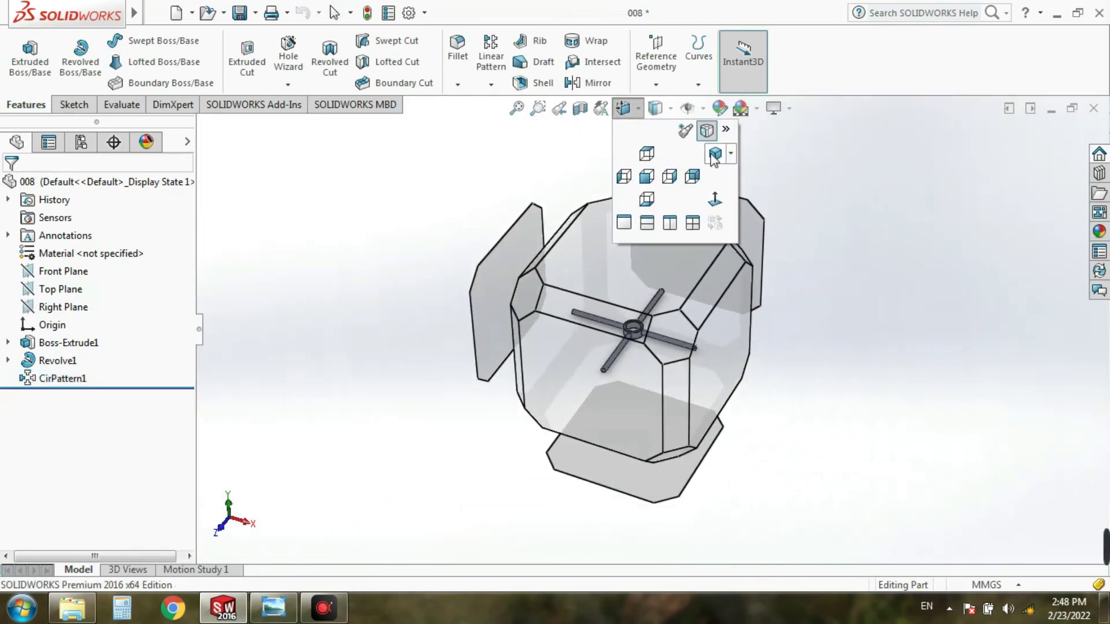
pyautogui.click(714, 154)
pyautogui.scroll(-3, 663, 361)
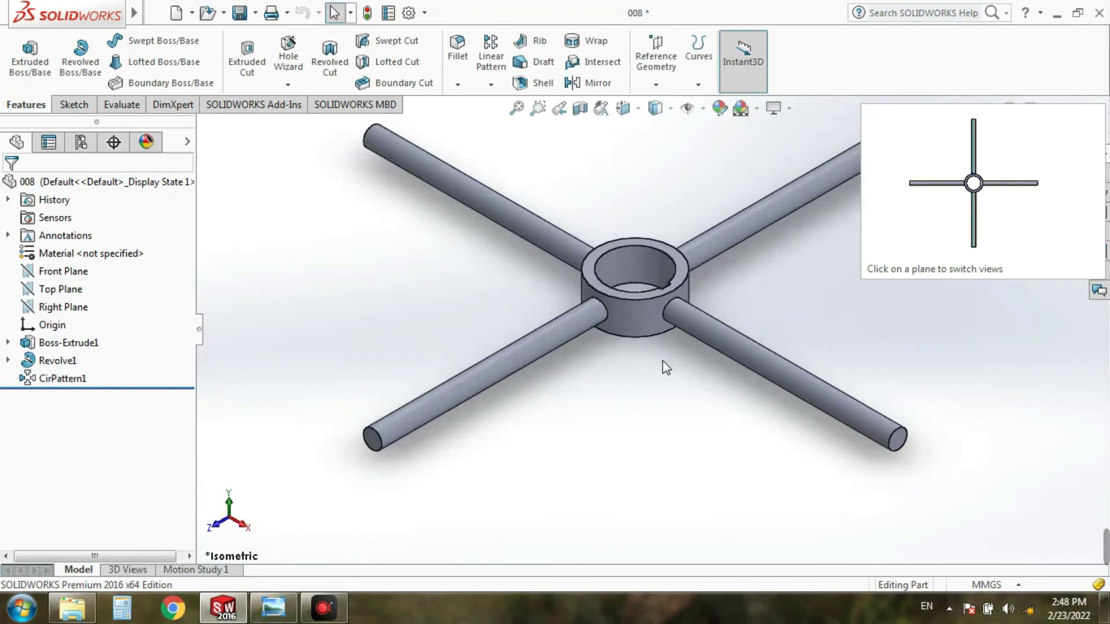
pyautogui.scroll(2, 410, 476)
pyautogui.click(676, 438)
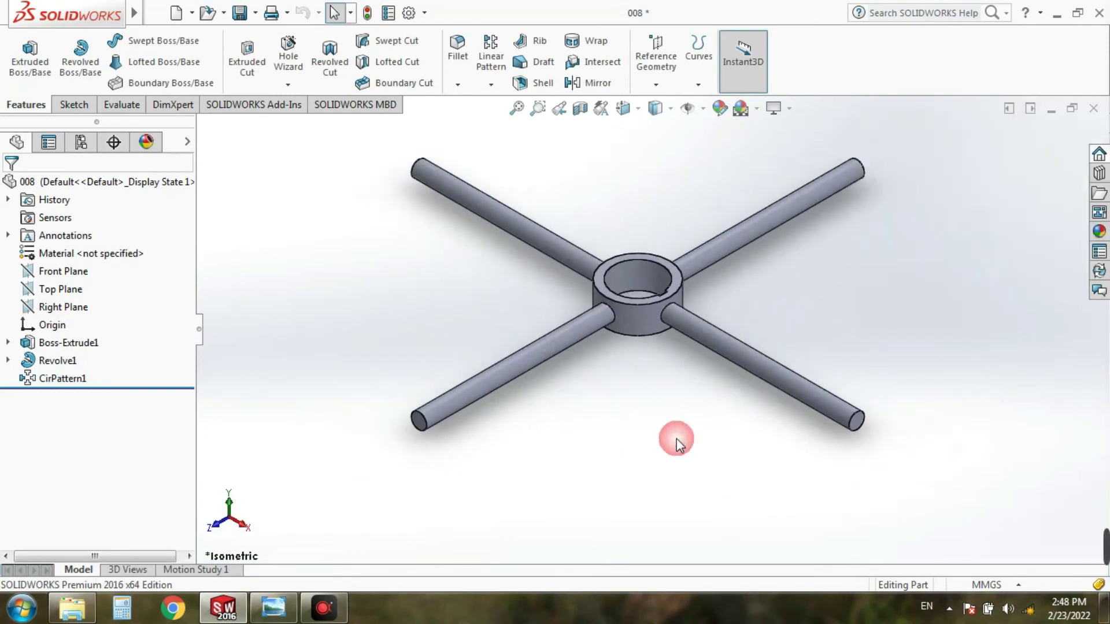